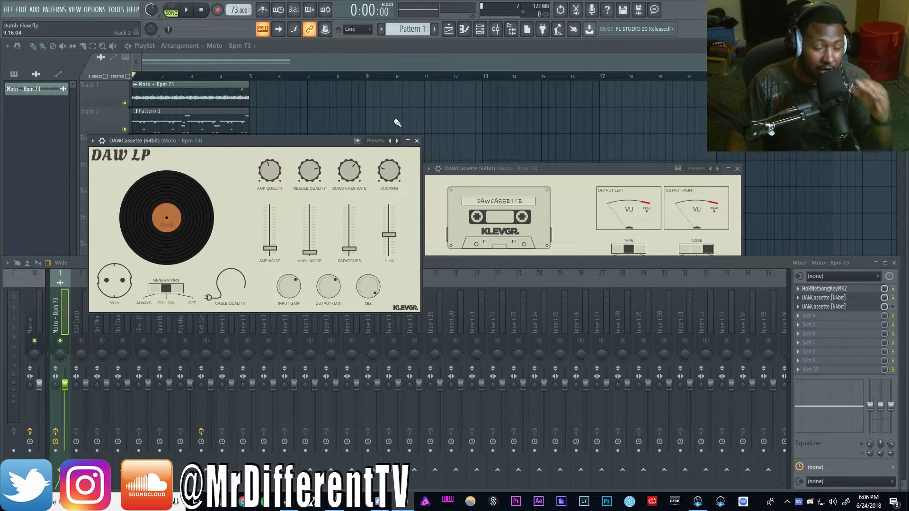
- Close the cassette effect's window and unsolo the Moto - Bpm 73 mixer track to enable all tracks
left_click(502, 171)
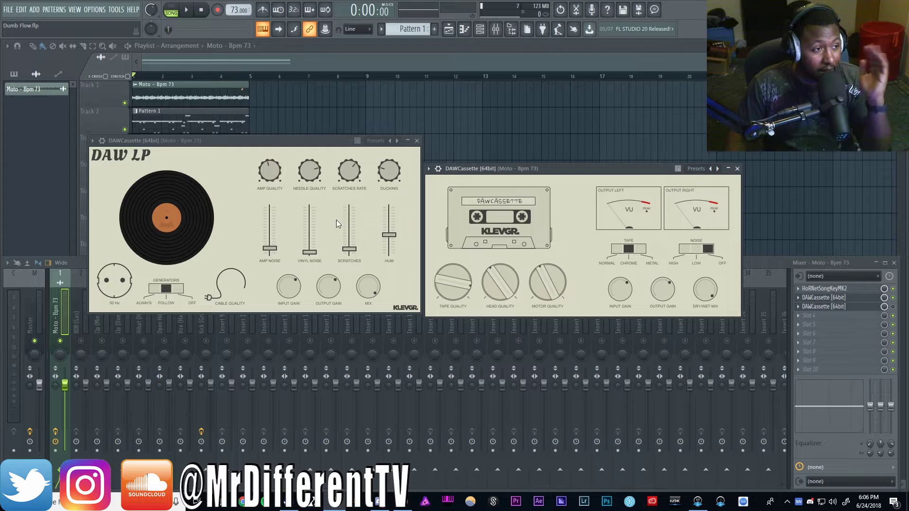
left_click(737, 169)
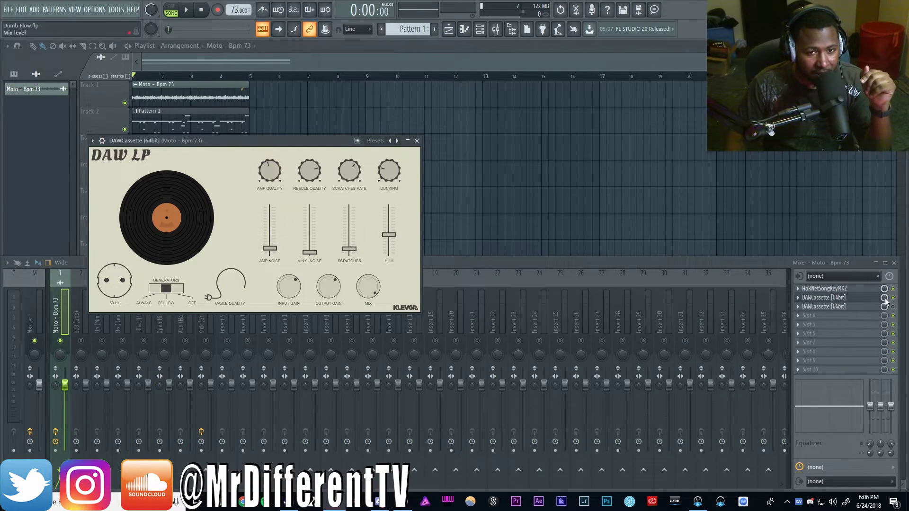
left_click(671, 275)
right_click(59, 341)
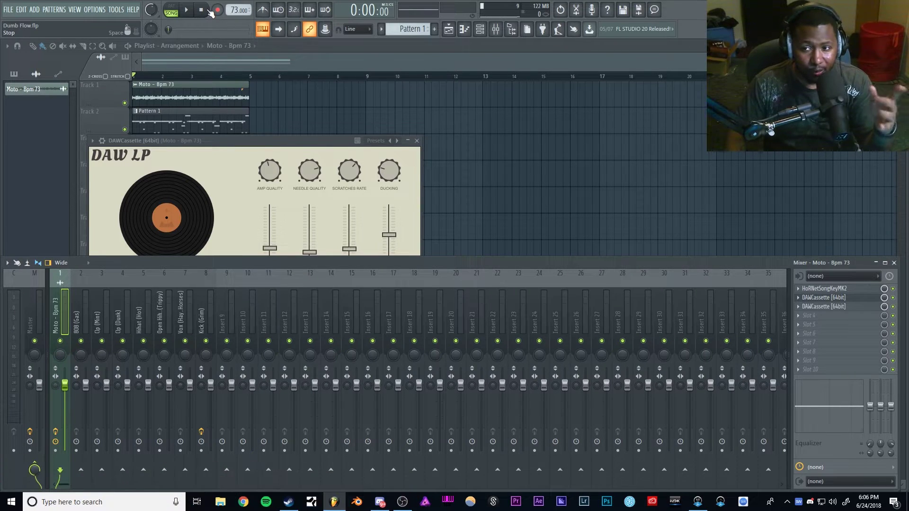
- Play the full beat and lower the DAW LP hum level close to its minimum
key("space")
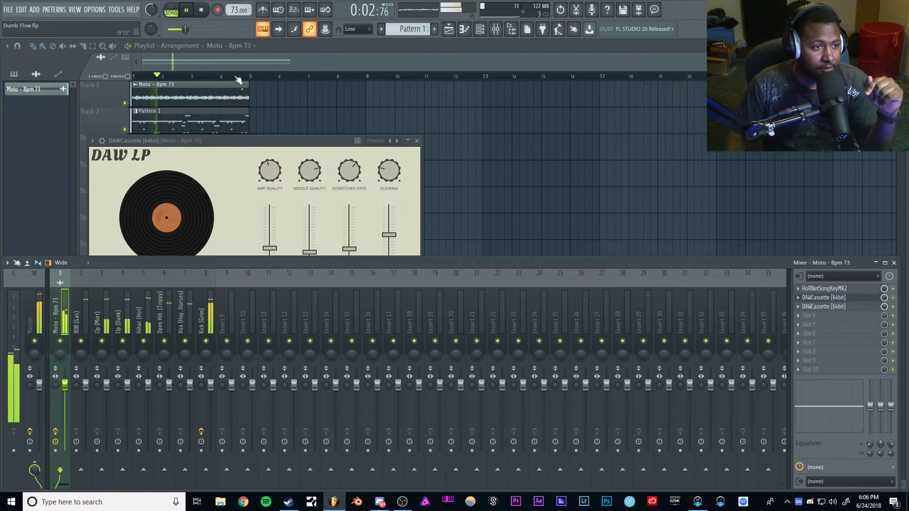
left_click(267, 144)
left_click_drag(389, 235, 386, 258)
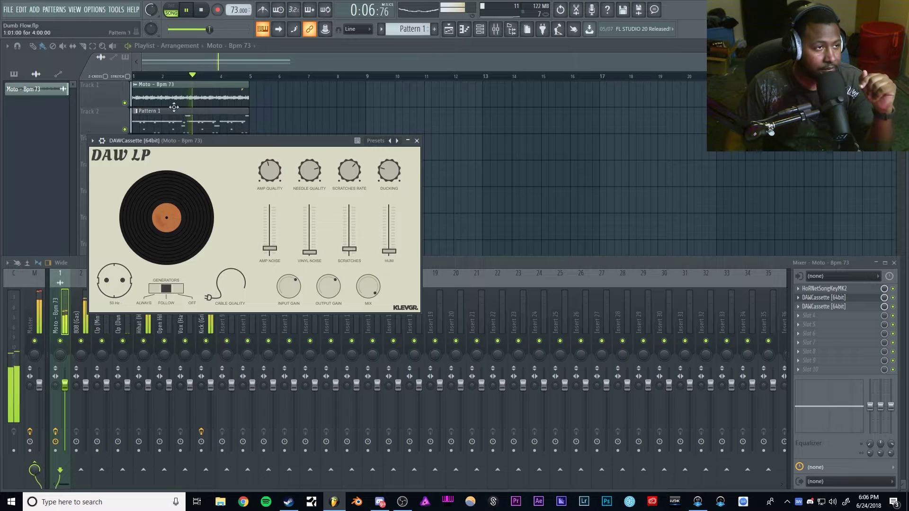
key("space")
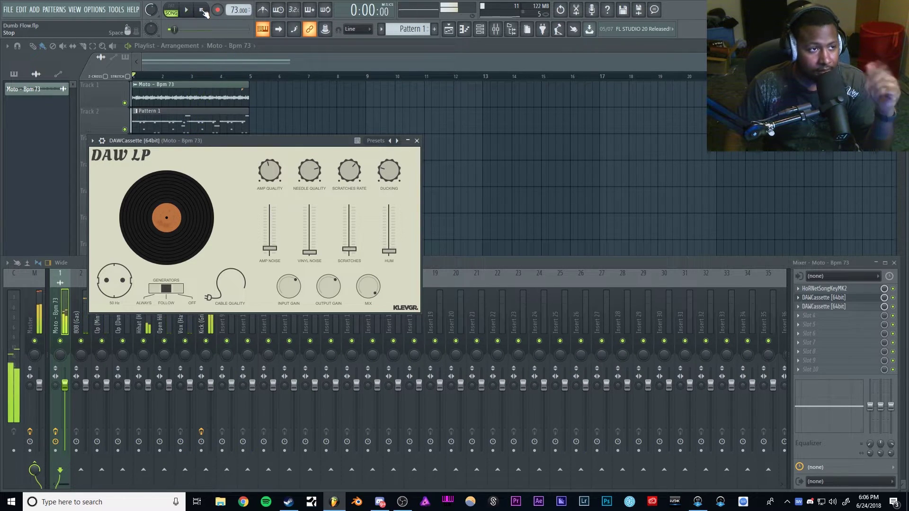
- Solo the Moto - Bpm 73 mixer track and audition the sample on its own
right_click(60, 341)
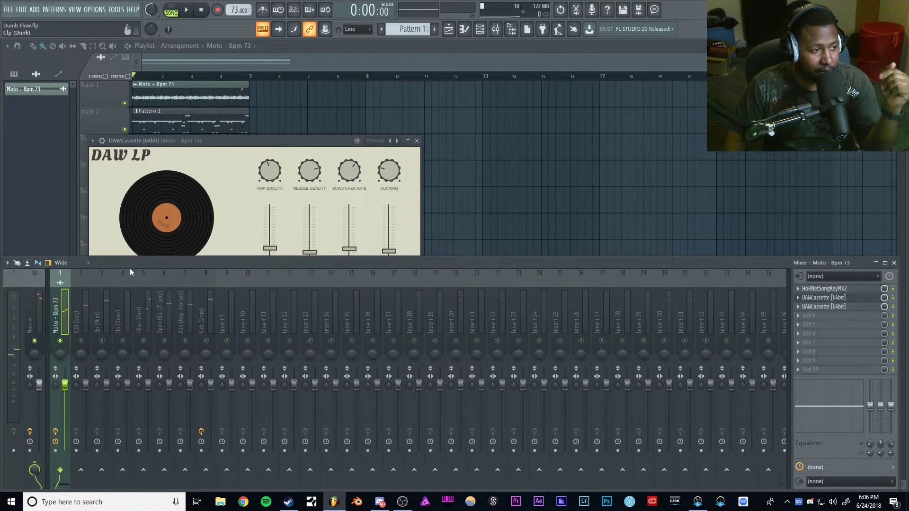
key("space")
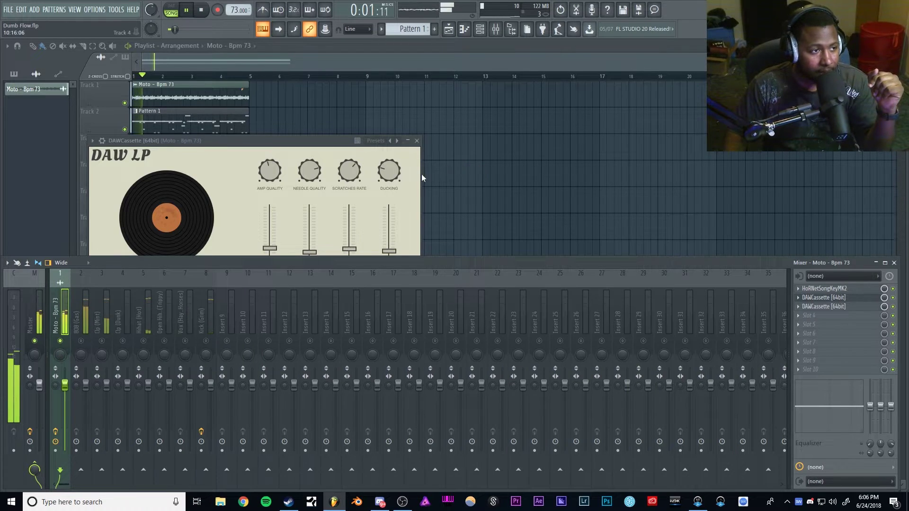
left_click(332, 228)
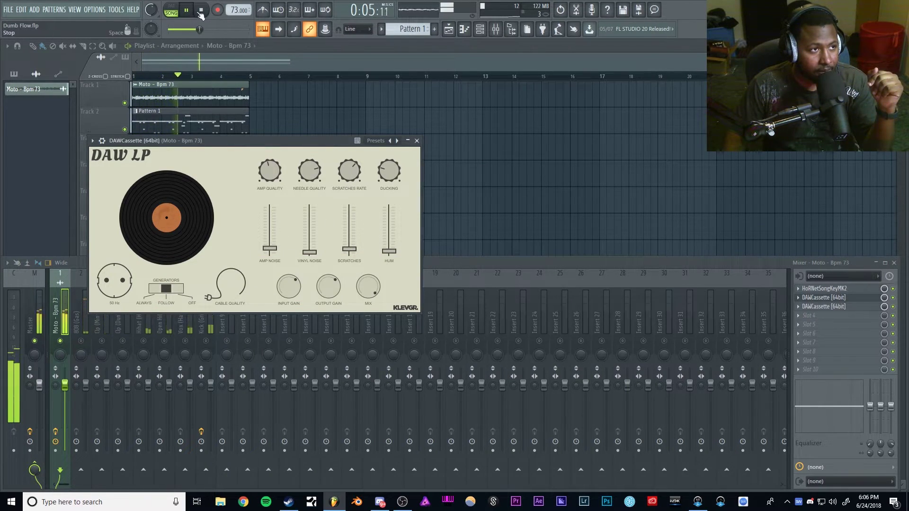
key("space")
- Bring DAW LP back to the front and replay the soloed sample through it
left_click(784, 283)
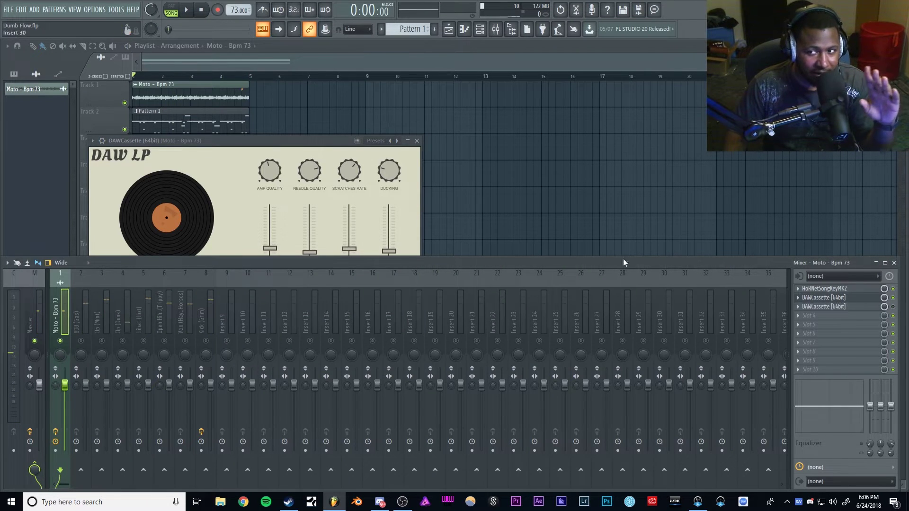
left_click(237, 156)
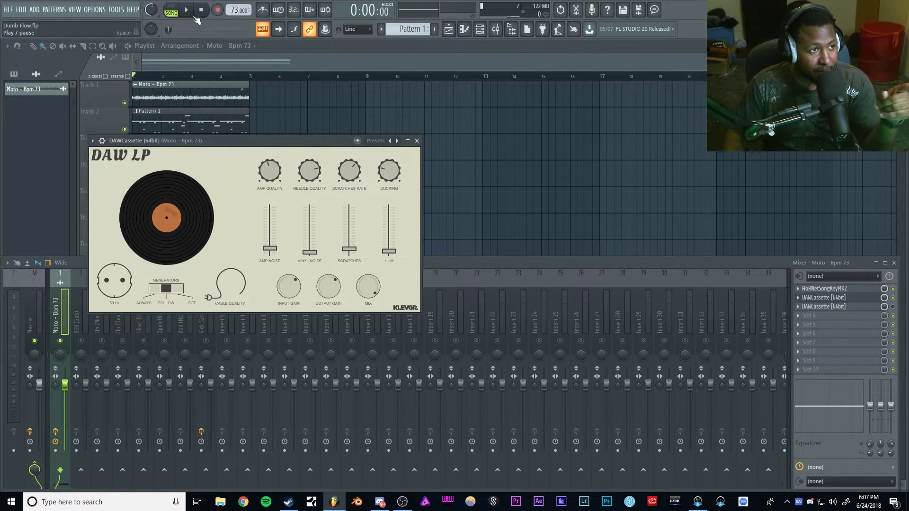
left_click(192, 14)
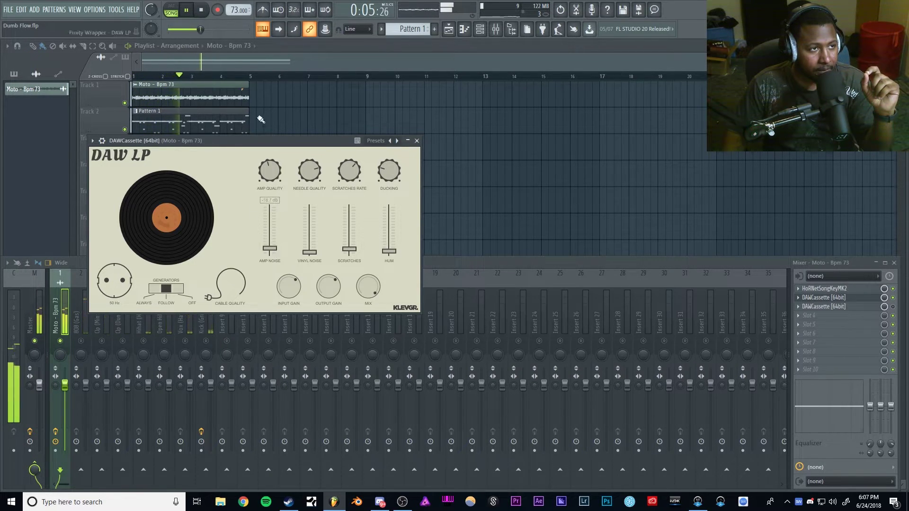
left_click(203, 11)
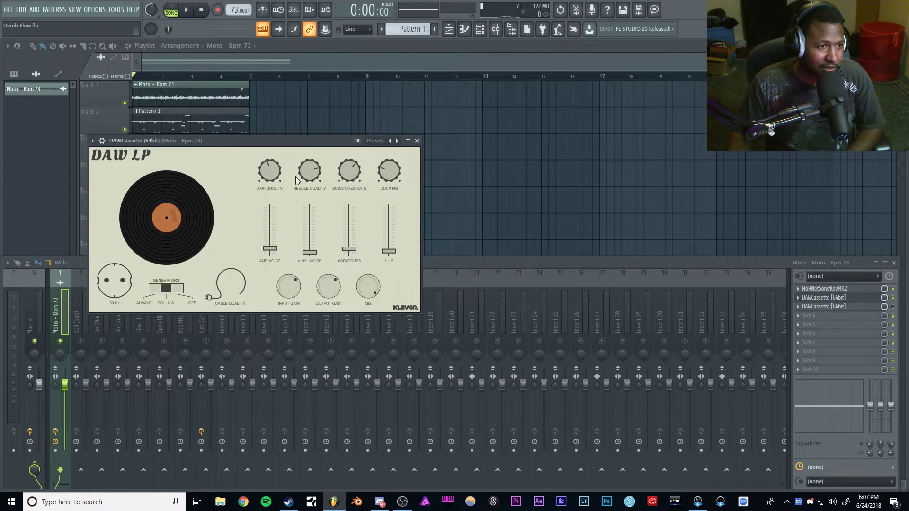
- Minimize DAW LP's amp noise, scratches and hum, and maximize amp quality, needle quality and scratches rate while auditioning the sample
left_click_drag(282, 146, 337, 152)
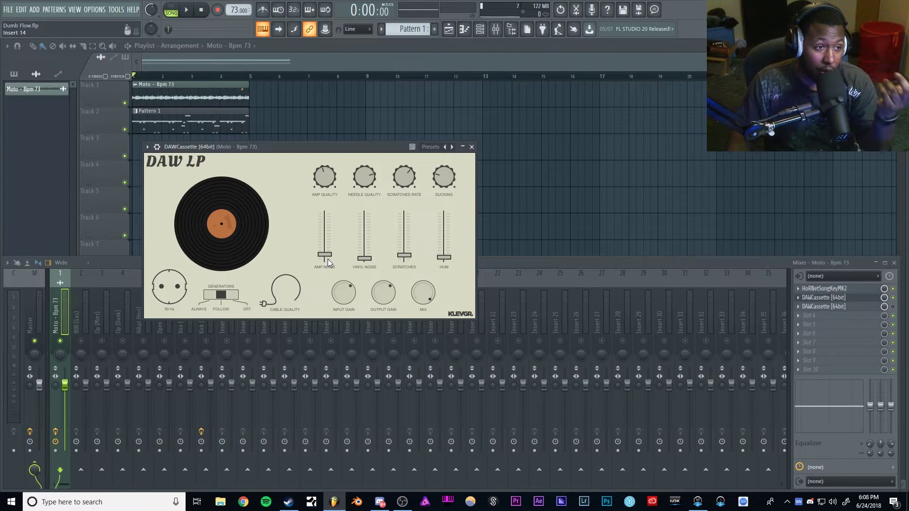
left_click_drag(326, 260, 326, 265)
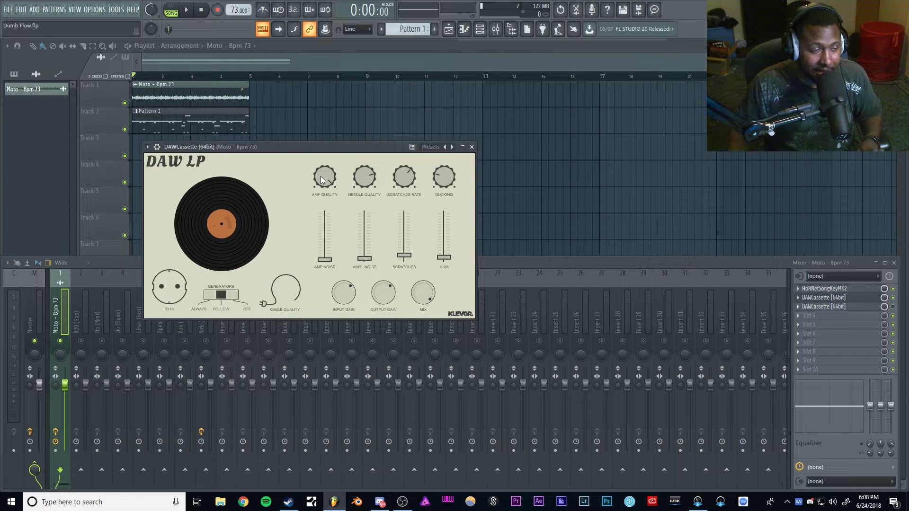
key("space")
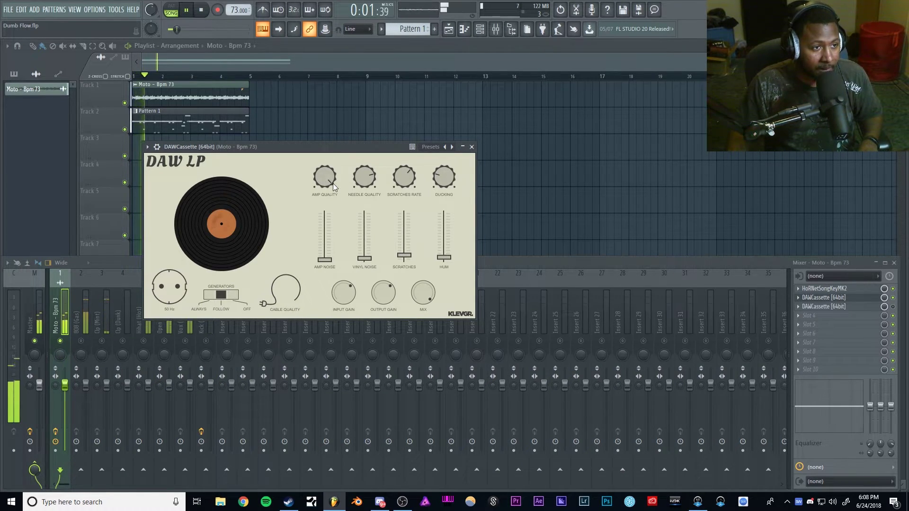
left_click_drag(404, 256, 444, 263)
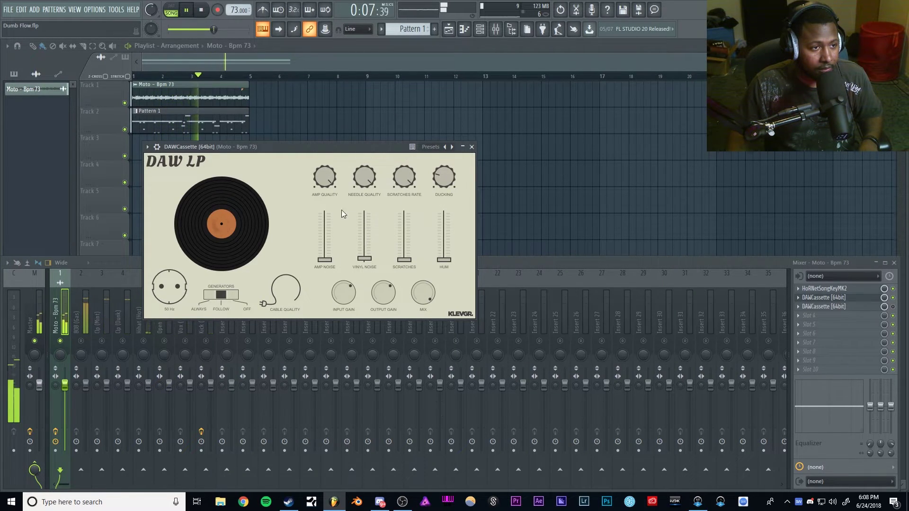
key("space")
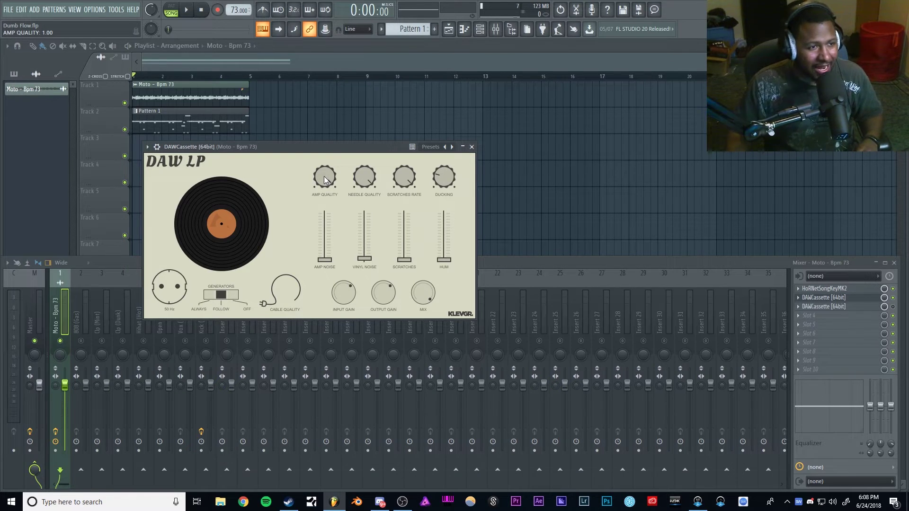
- Audition the soloed sample with DAW LP's amp quality turned down to 0%
key("space")
left_click_drag(324, 180, 338, 263)
key("space")
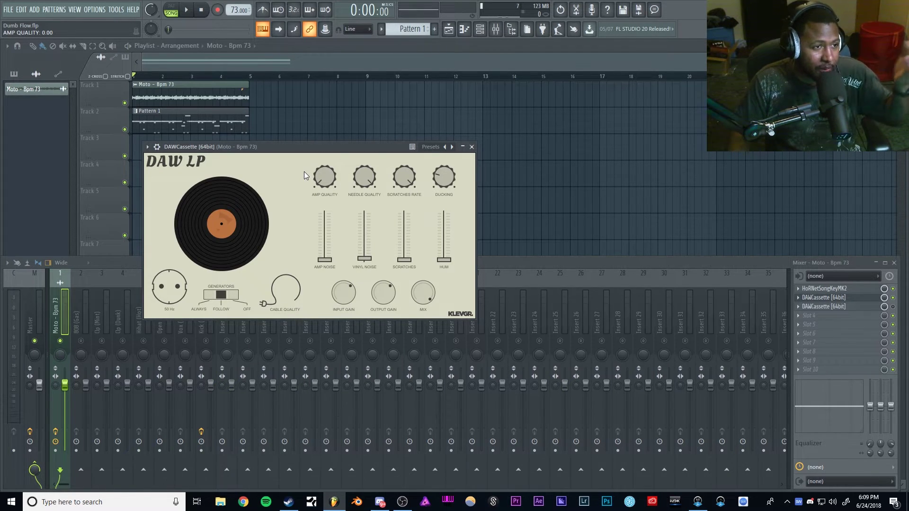
key("space")
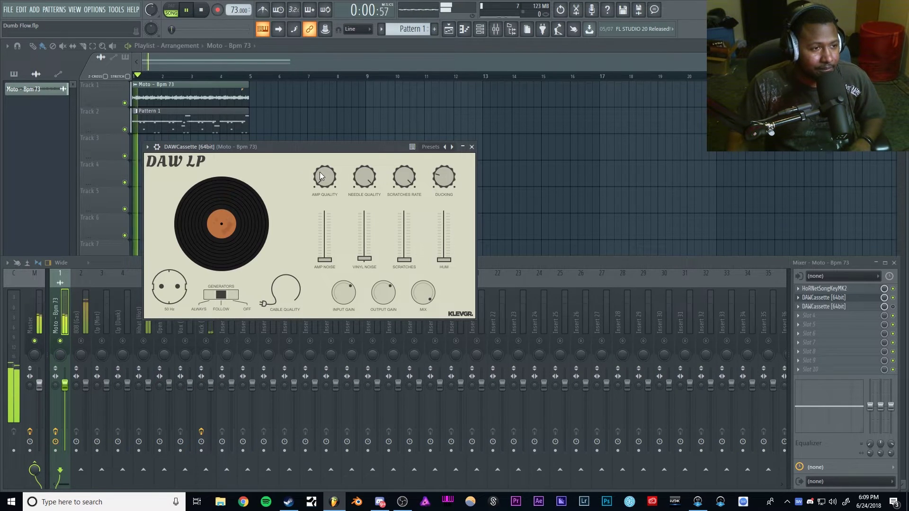
mouse_move(334, 183)
left_mouse_down()
mouse_move(326, 96)
mouse_move(327, 197)
left_mouse_up()
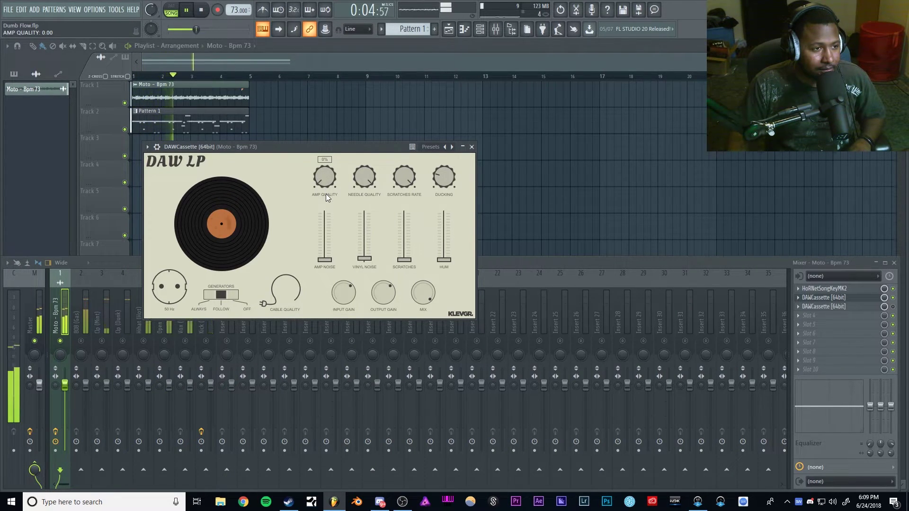
key("space")
- Set amp quality to 60% and amp noise to 0.09, checking them by playing the sample
mouse_move(324, 260)
left_mouse_down()
mouse_move(326, 212)
mouse_move(326, 254)
left_mouse_up()
key("space")
key("space")
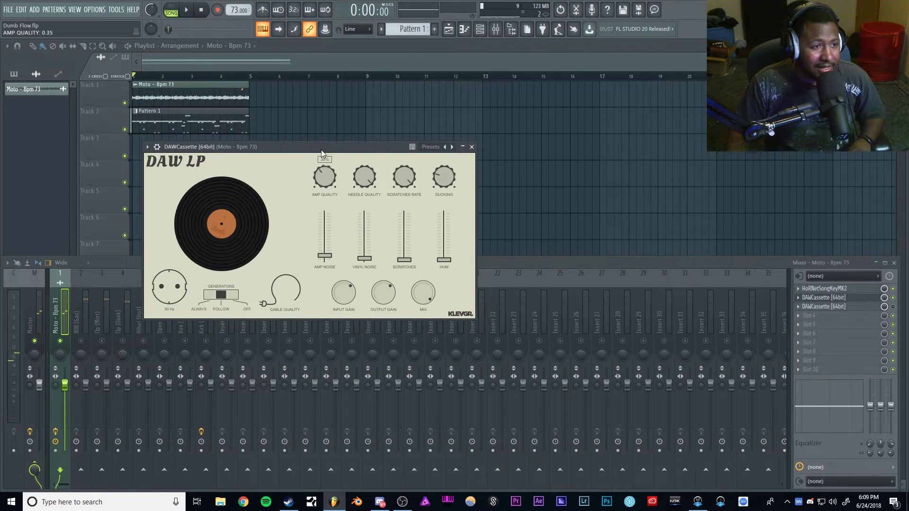
left_click_drag(322, 192, 324, 176)
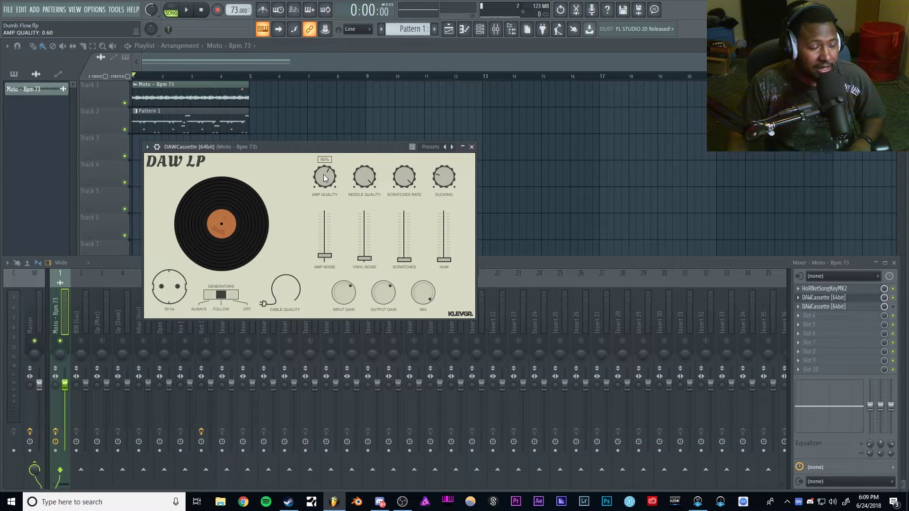
mouse_move(327, 259)
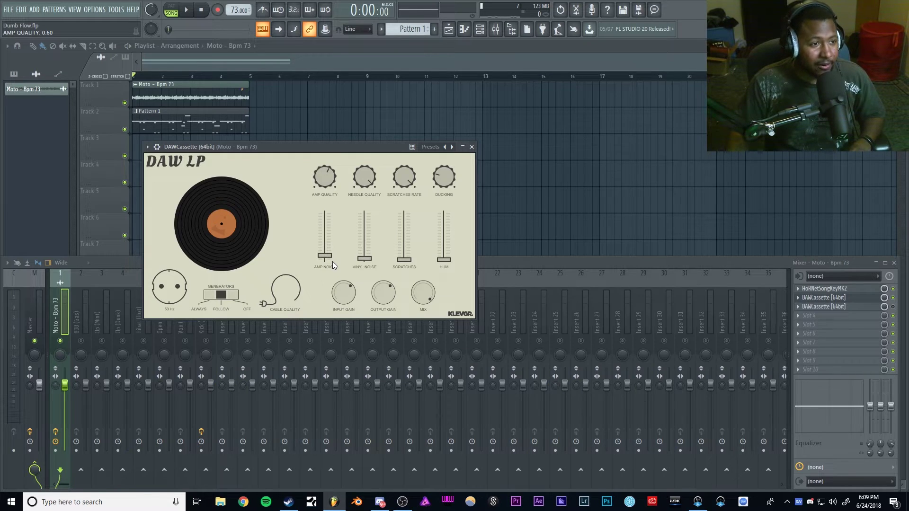
key("space")
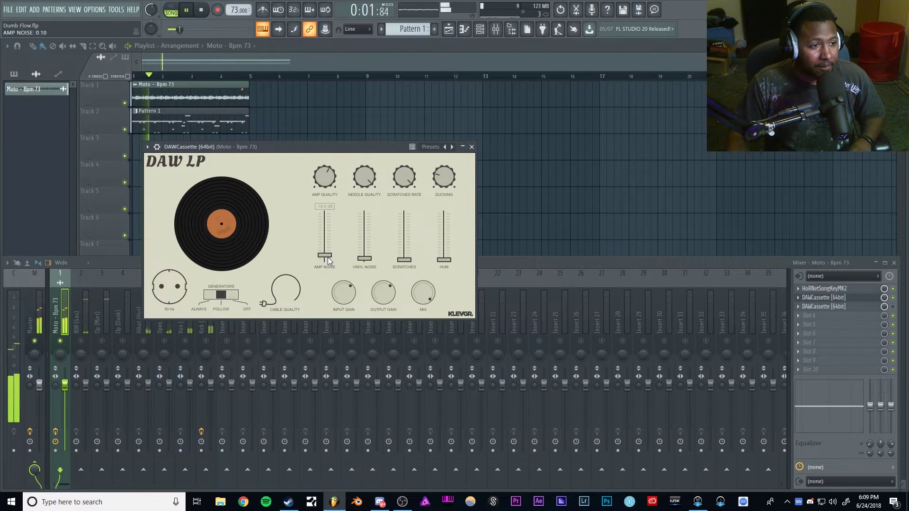
key("space")
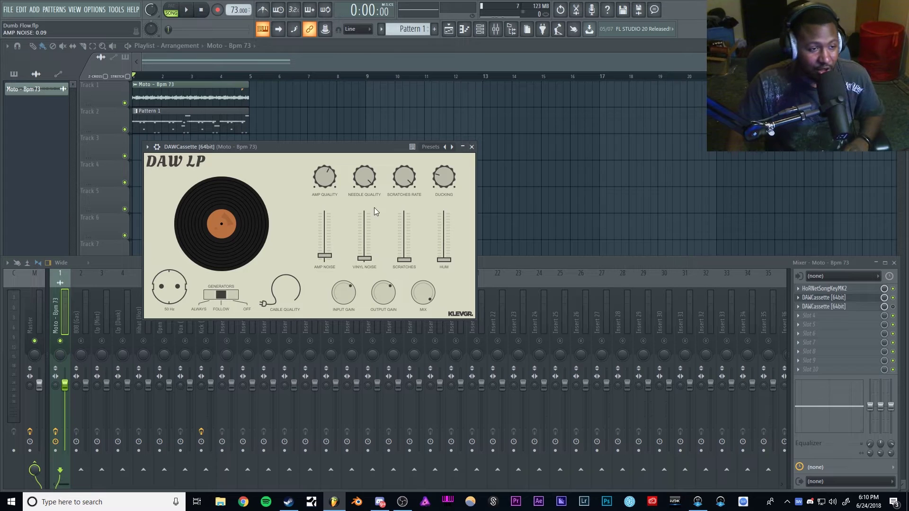
- Audition the sample with DAW LP's needle quality turned down to 0%
key("space")
left_click_drag(366, 179, 375, 263)
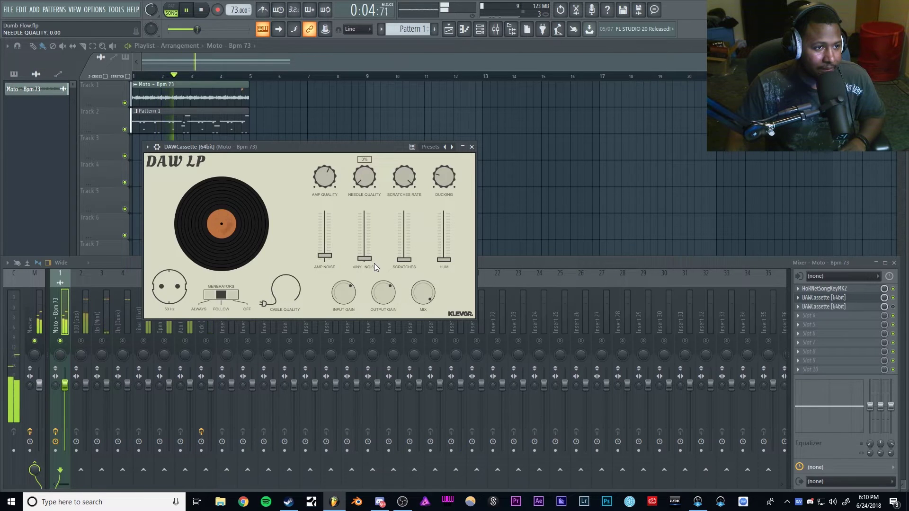
key("space")
key("ctrl+z")
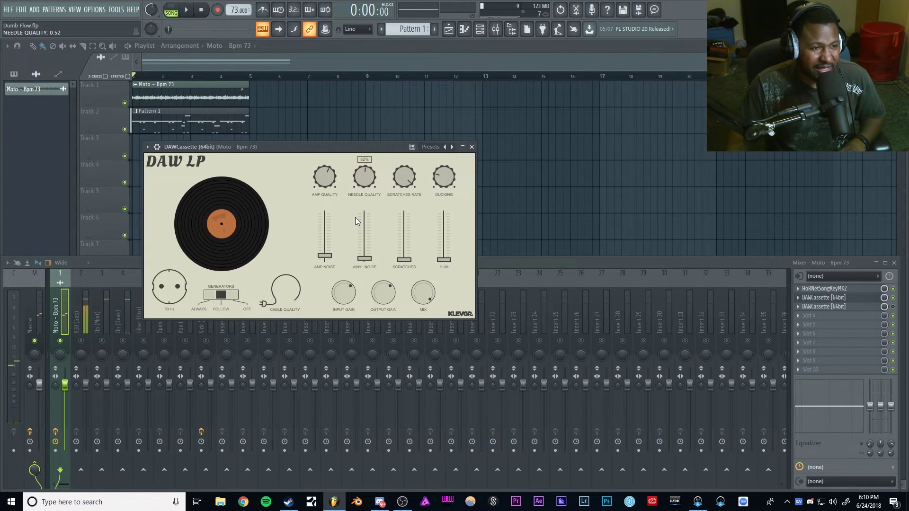
- Set needle quality to 71% and vinyl noise to 0.07, fine-tuning both by playing the sample
left_click_drag(359, 187, 357, 167)
key("space")
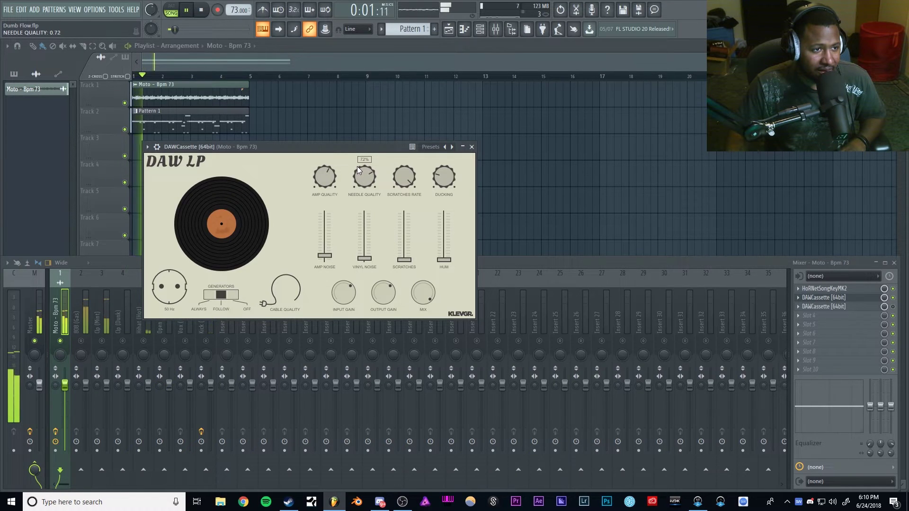
left_click_drag(368, 262, 364, 238)
key("space")
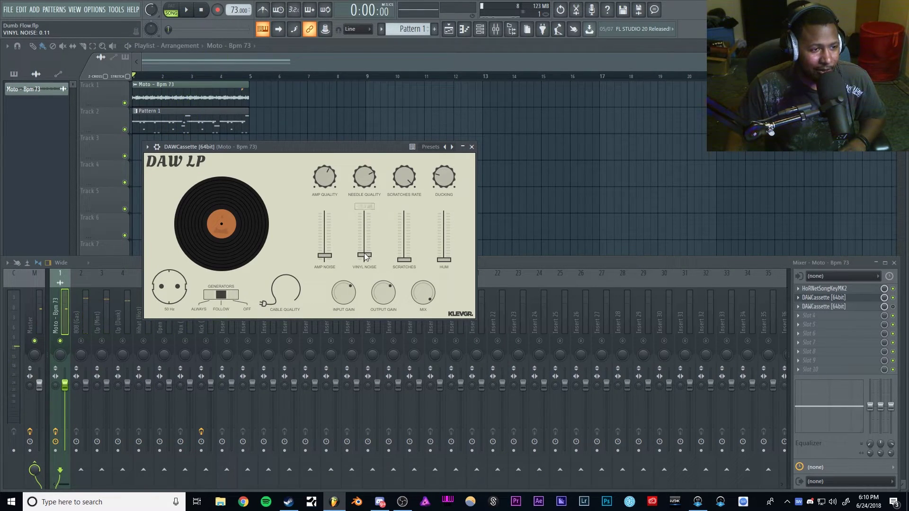
left_click_drag(368, 185, 368, 189)
left_click_drag(364, 256, 366, 261)
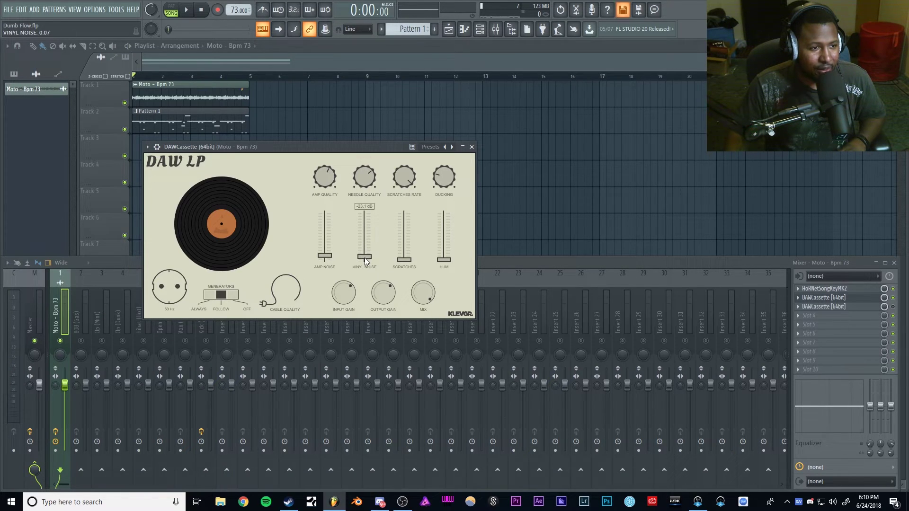
key("space")
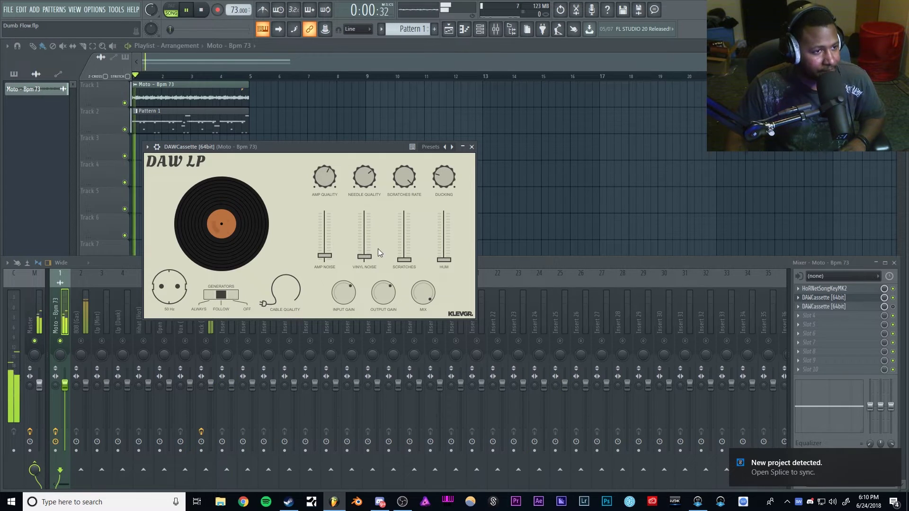
left_click_drag(365, 190, 364, 188)
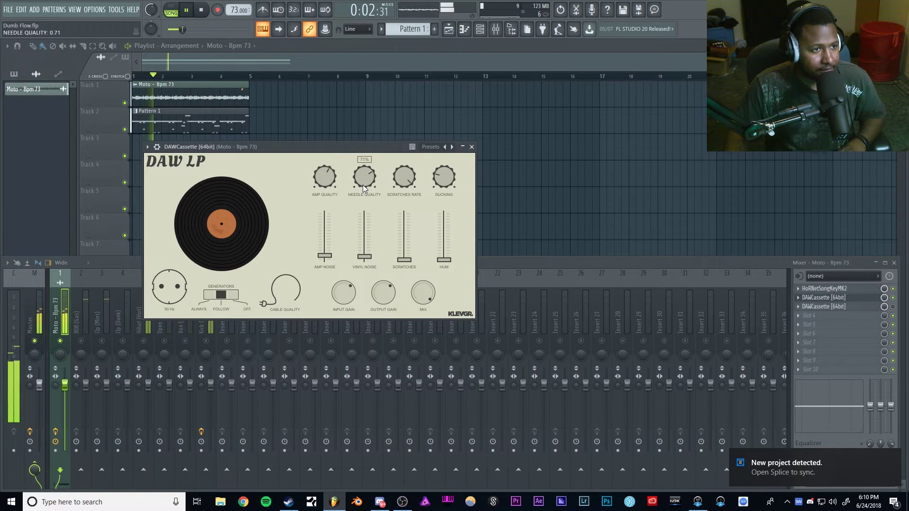
key("space")
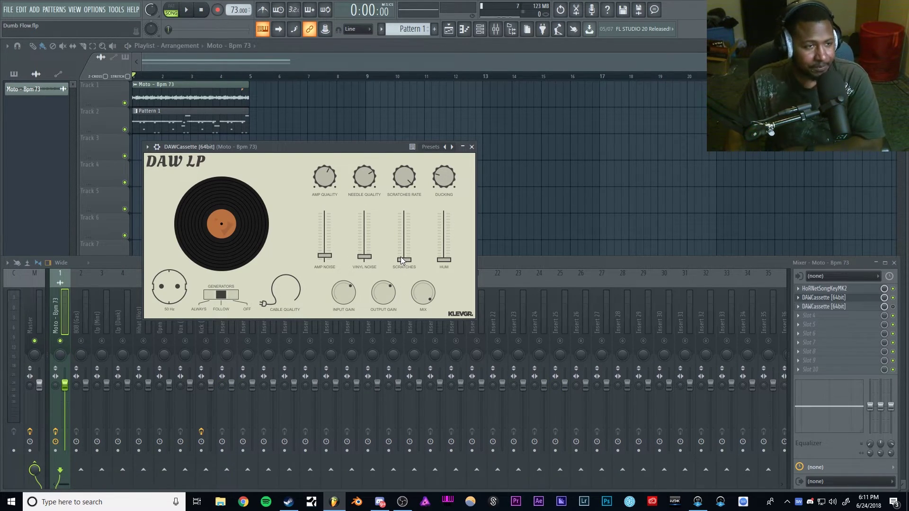
- Audition the sample with the scratches rate at 0 and at maximum, raising scratches to 0.88 during playback
left_click_drag(415, 184, 417, 321)
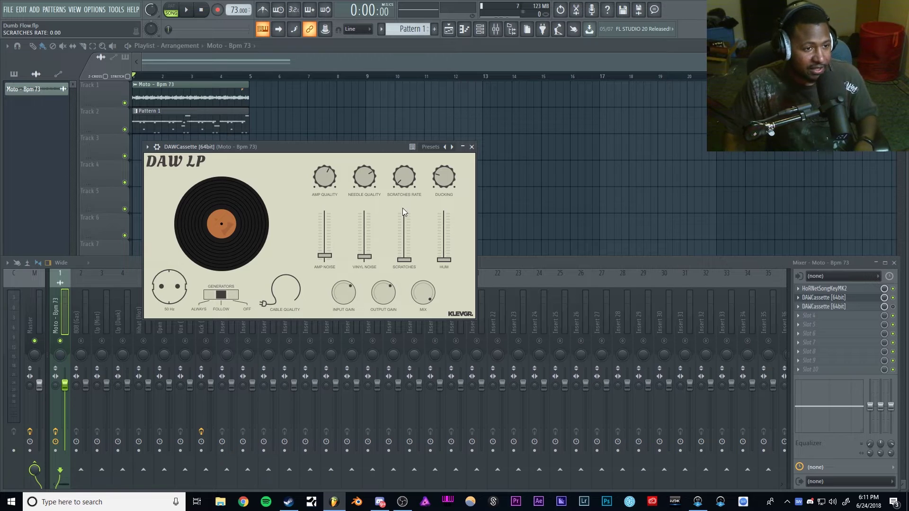
key("space")
left_click_drag(404, 259, 407, 230)
left_click_drag(405, 179, 399, 120)
left_click_drag(404, 228, 411, 220)
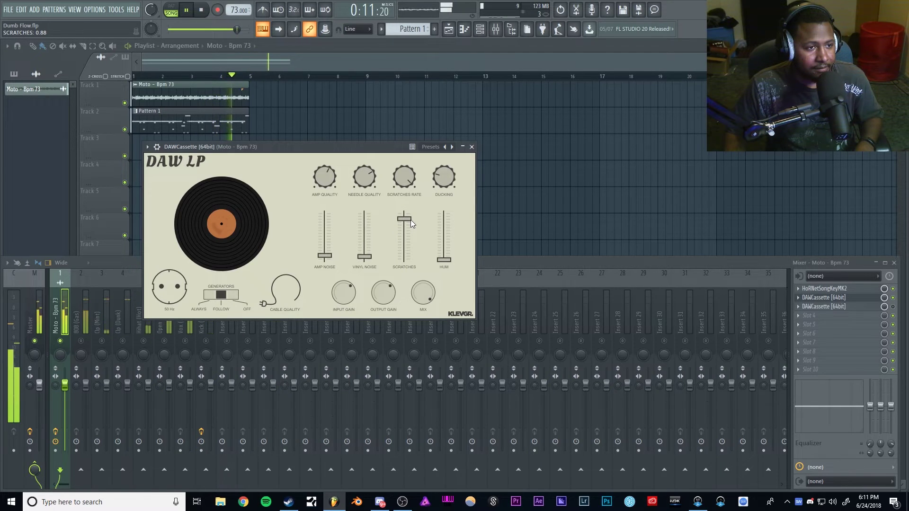
- Set scratches to 0.16 and the scratches rate to 0.56, checking the sound by playing the sample
left_click_drag(411, 220, 409, 267)
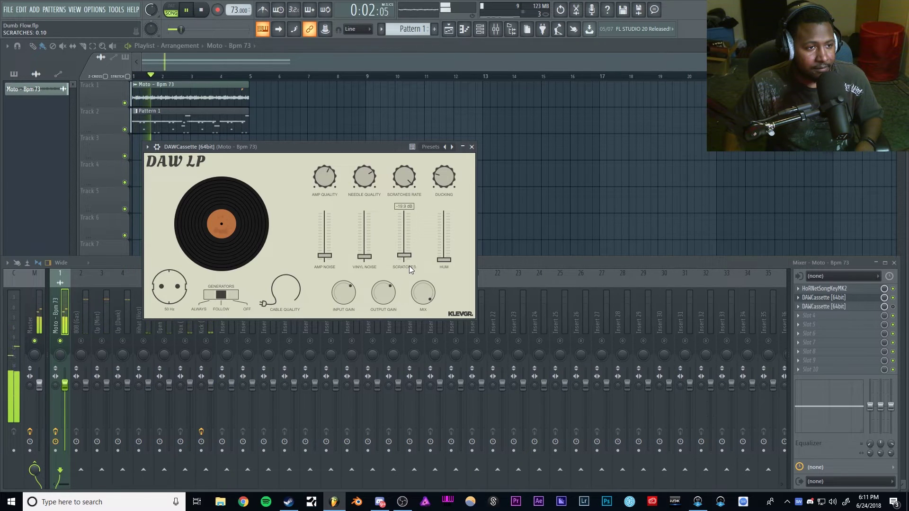
left_click_drag(404, 182, 402, 227)
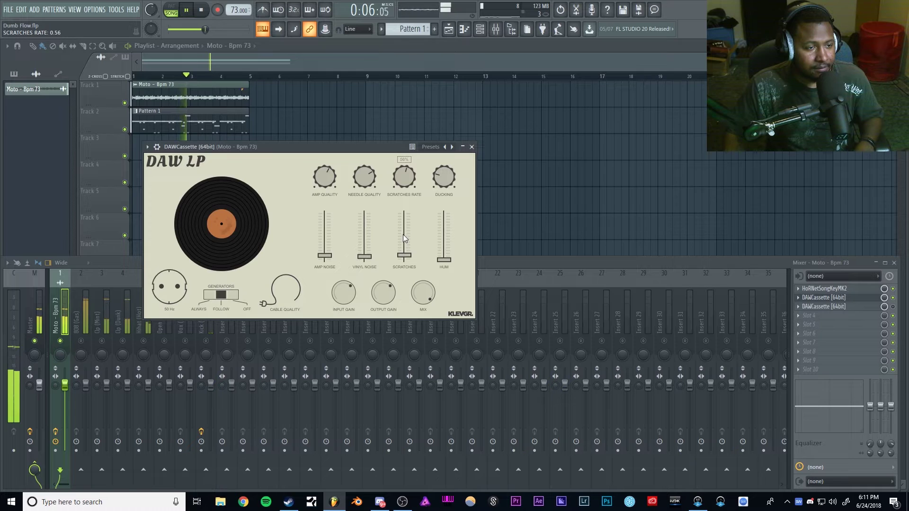
key("space")
left_click_drag(404, 255, 402, 254)
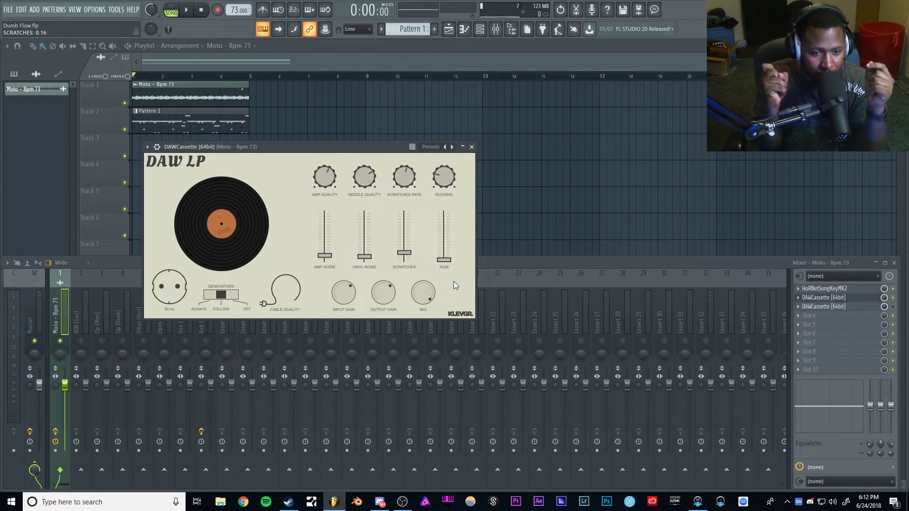
- Audition the sample with the hum raised to around mid-level and ducking turned up to 1.00
mouse_move(444, 260)
left_mouse_down()
mouse_move(444, 246)
mouse_move(444, 265)
left_mouse_up()
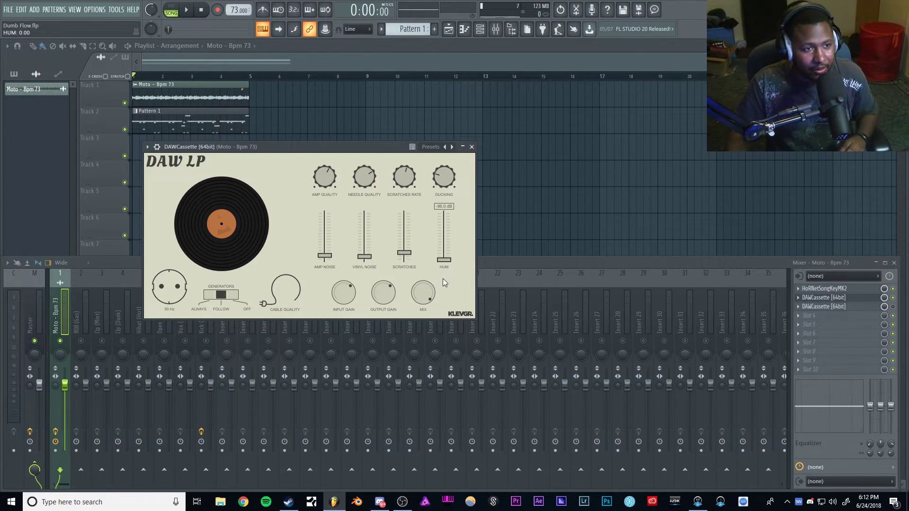
key("space")
left_click_drag(450, 181, 449, 146)
left_click_drag(443, 260, 445, 238)
left_click(443, 178)
left_click_drag(443, 178, 442, 164)
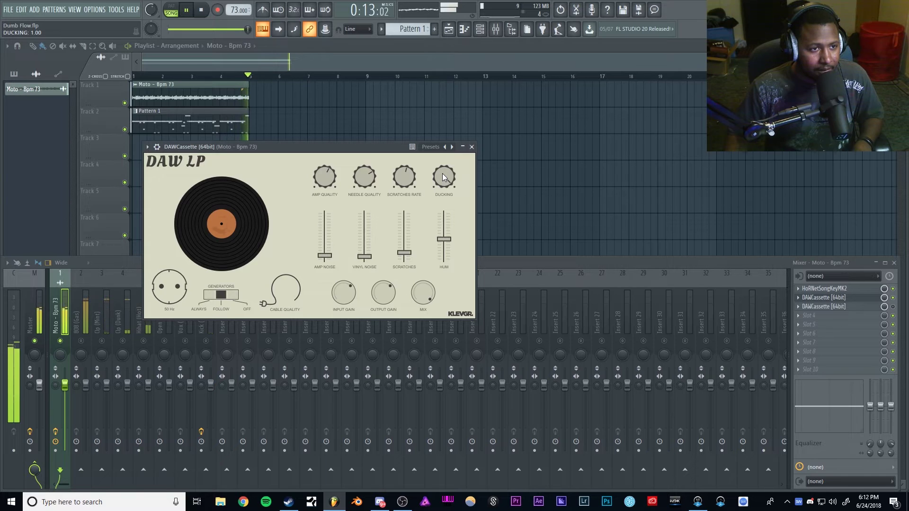
key("space")
- Turn ducking down to a low setting and lower the hum to 0.08
left_click_drag(444, 179, 444, 202)
left_click_drag(444, 238, 447, 265)
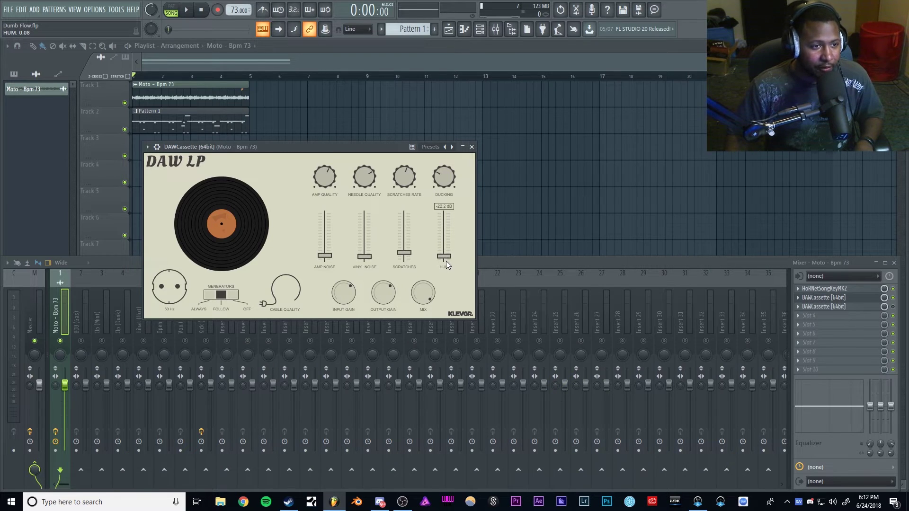
scroll(446, 258, "down", 2)
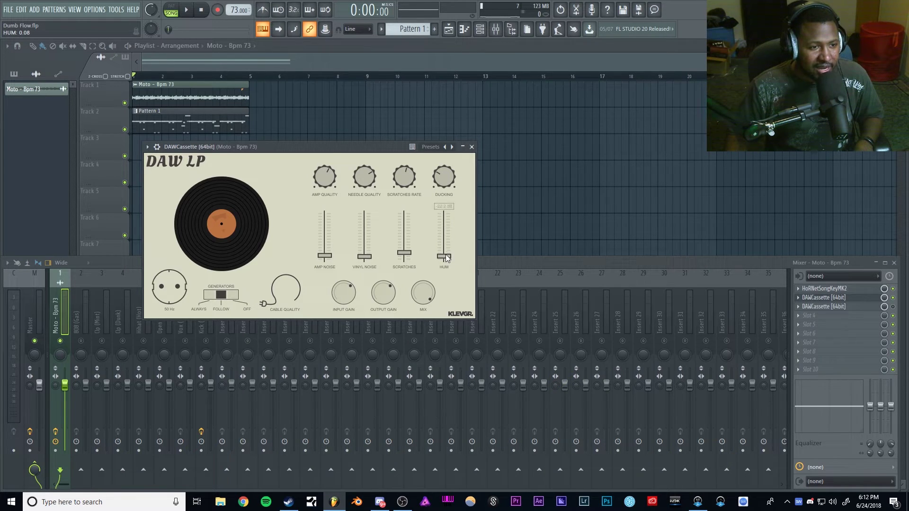
scroll(446, 258, "down", 1)
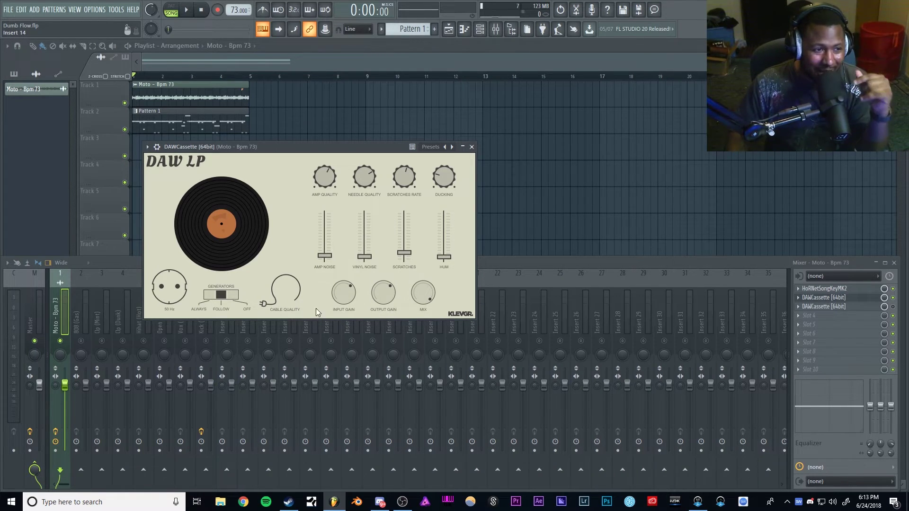
- Audition the sample with cable quality lowered to 33%, and settle cable quality at 0.86
key("space")
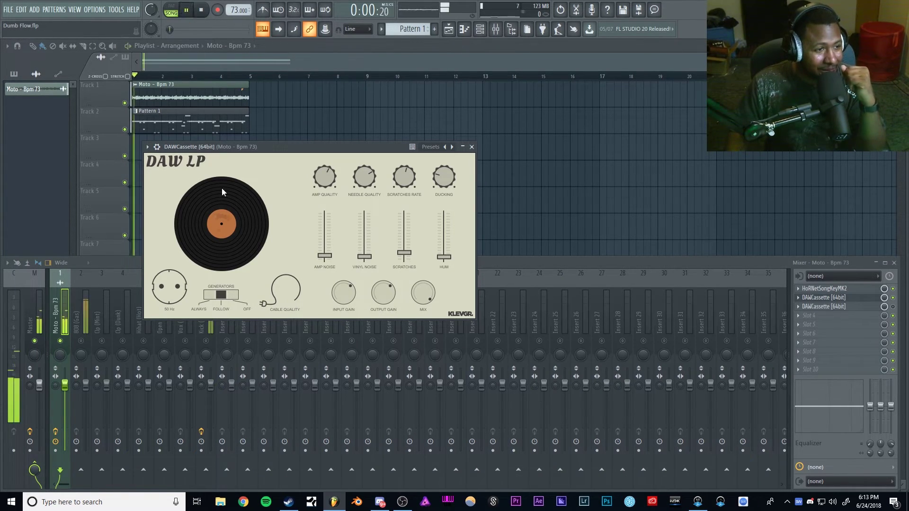
left_click_drag(282, 287, 289, 349)
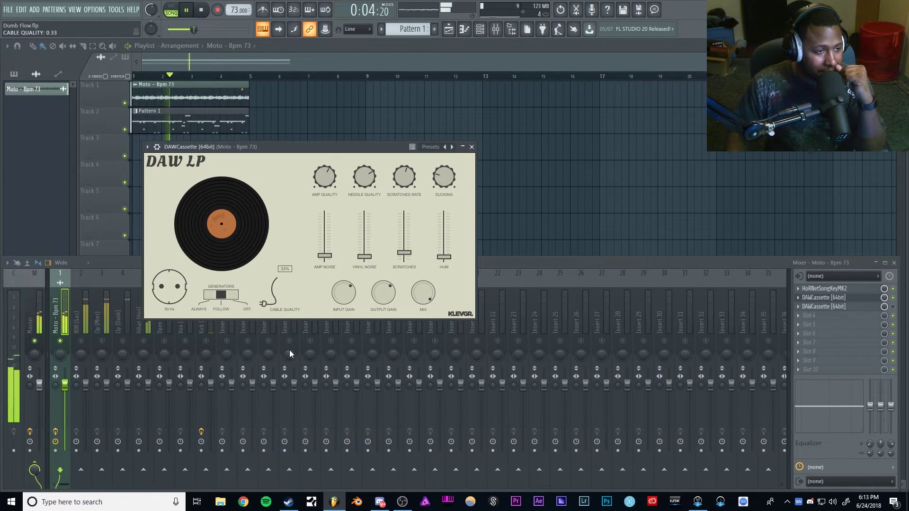
left_click_drag(295, 347, 274, 268)
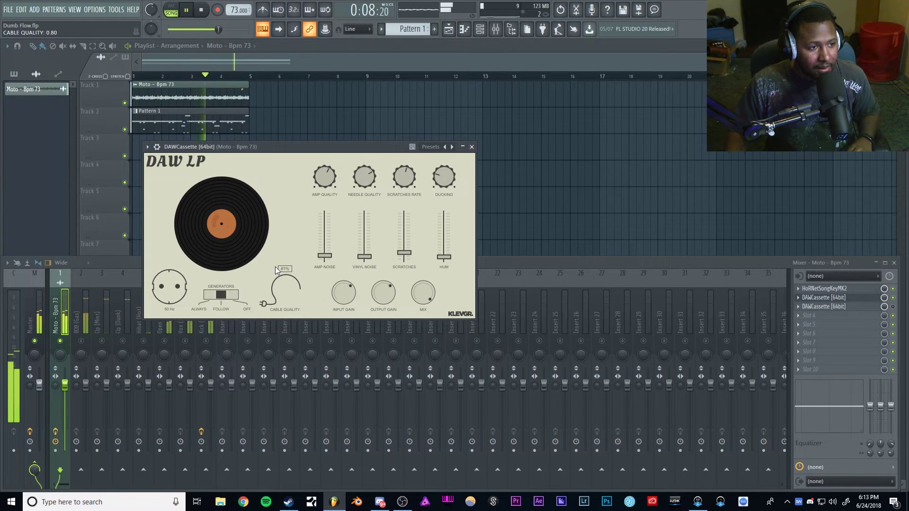
key("space")
scroll(284, 292, "up", 1)
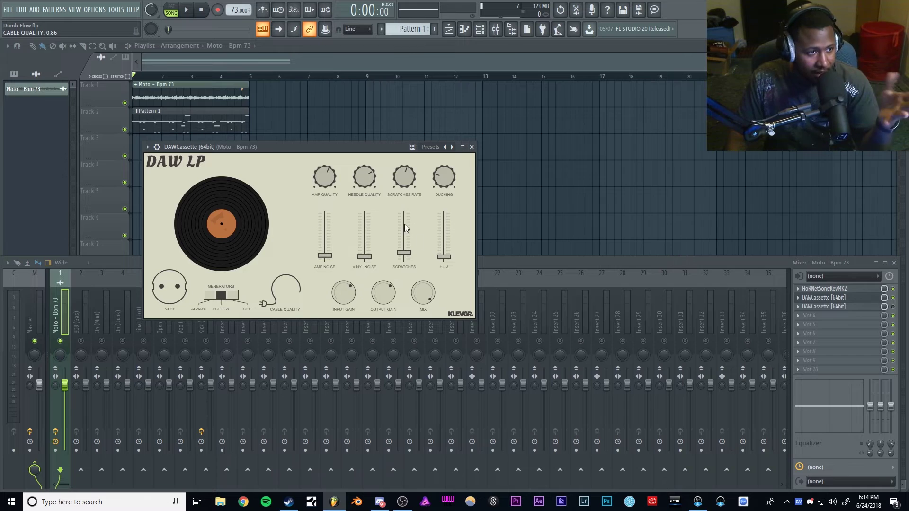
- Audition the sample with the noise generators switched off
left_click(232, 296)
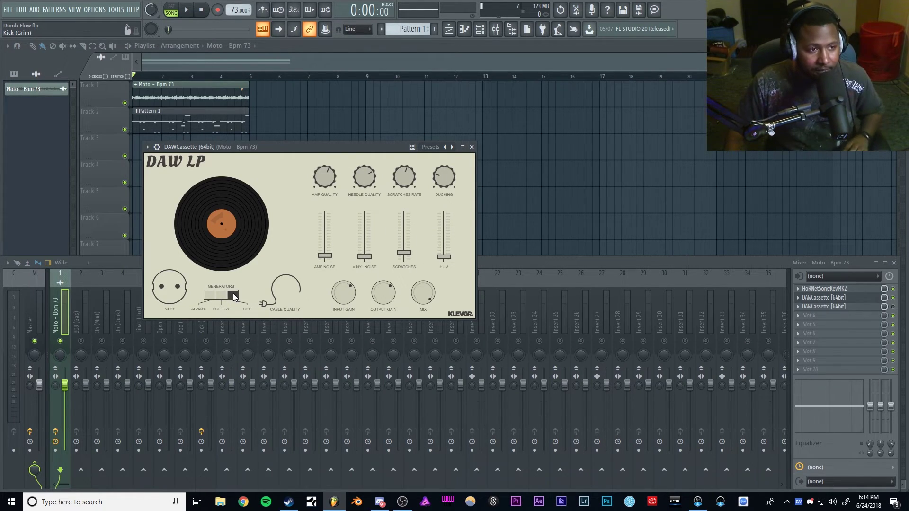
key("space")
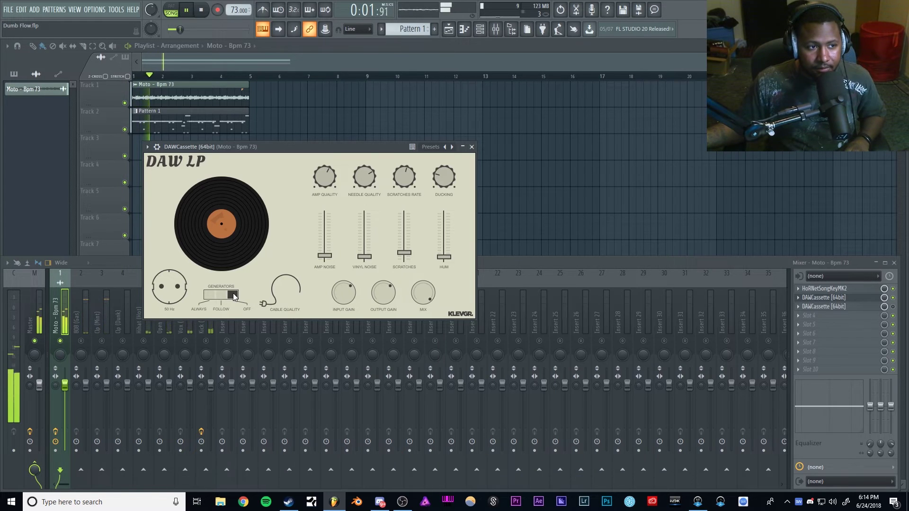
key("space")
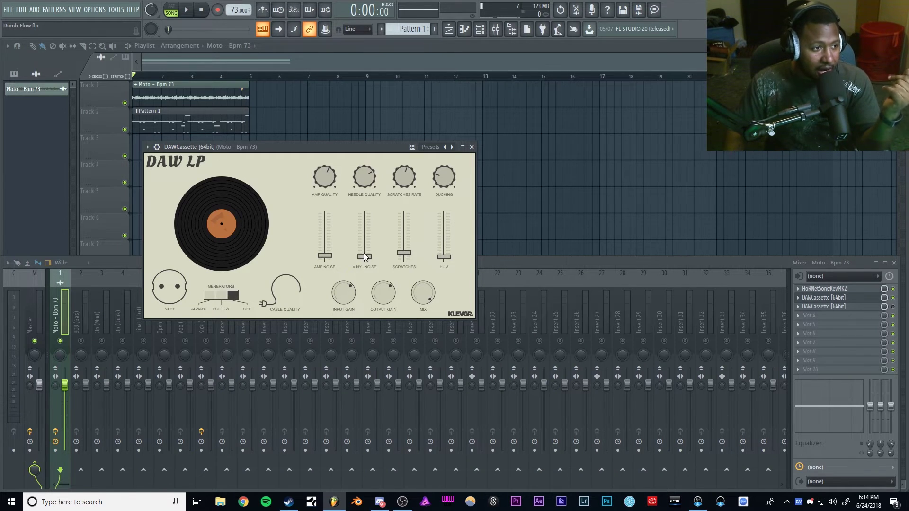
- Set the generators to Follow and audition the sample, briefly trying Always with playback stopped before returning to Follow
left_click(223, 297)
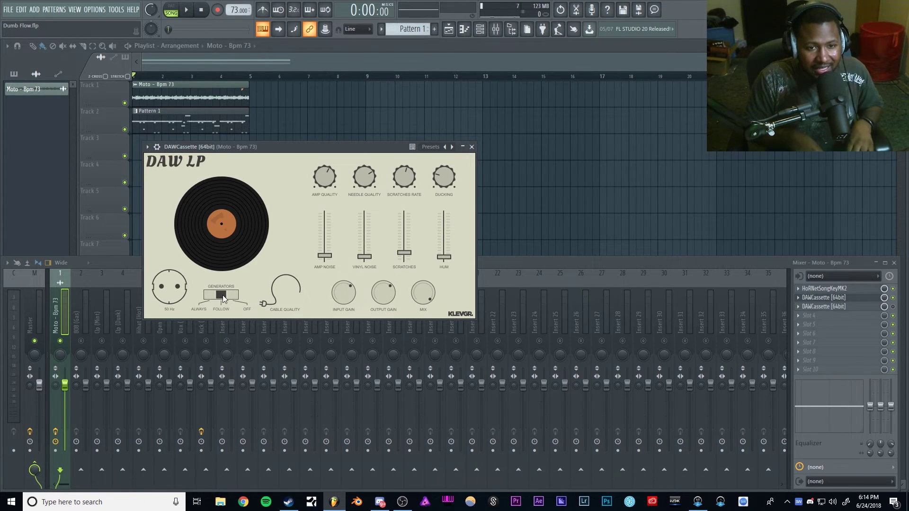
key("space")
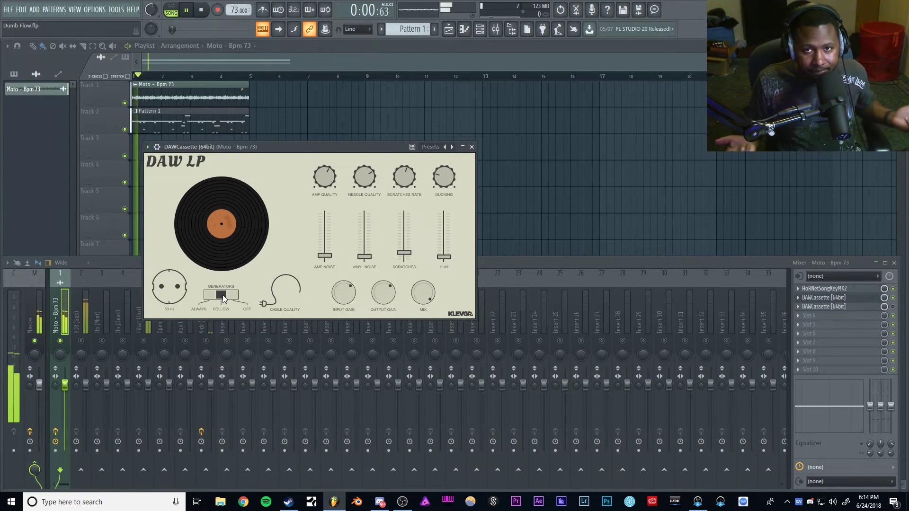
key("space")
key("space")
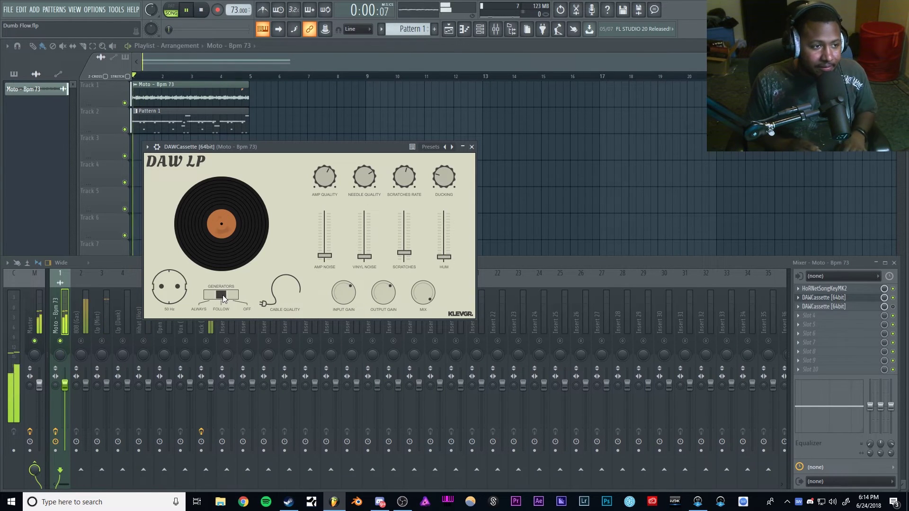
key("space")
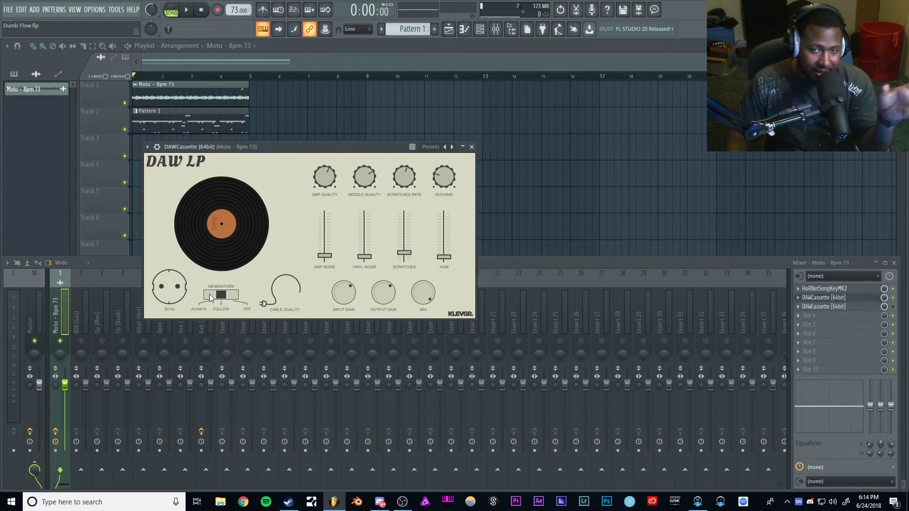
left_click(211, 297)
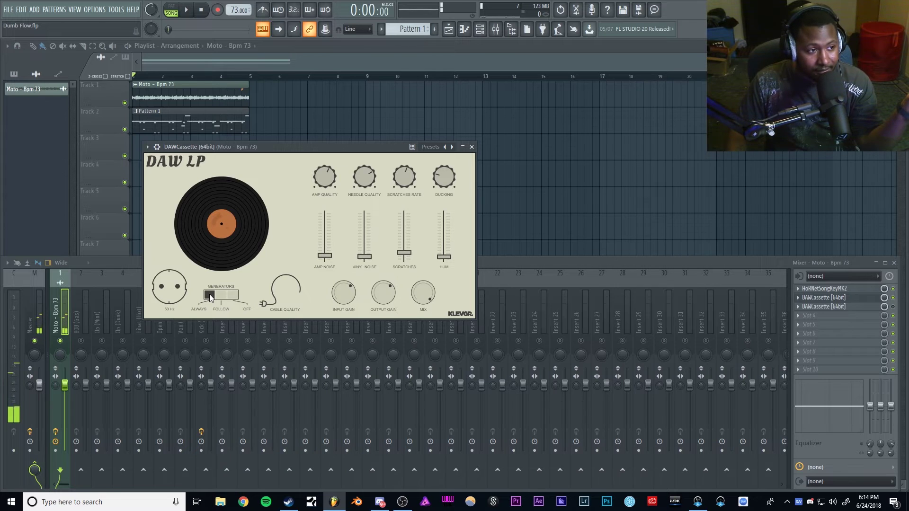
left_click(223, 297)
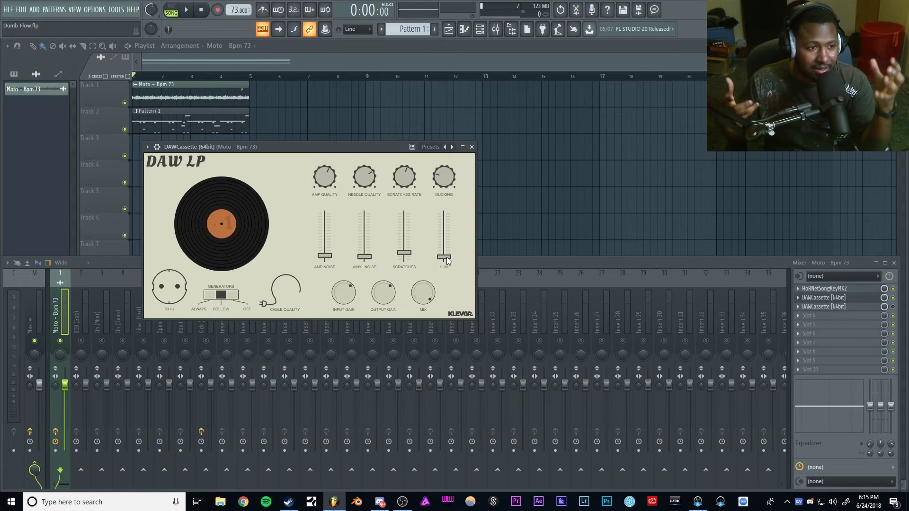
- Compare the 50 Hz and 60 Hz hum frequencies while playing the sample with the hum raised to 0.25
key("space")
left_click_drag(448, 260, 448, 248)
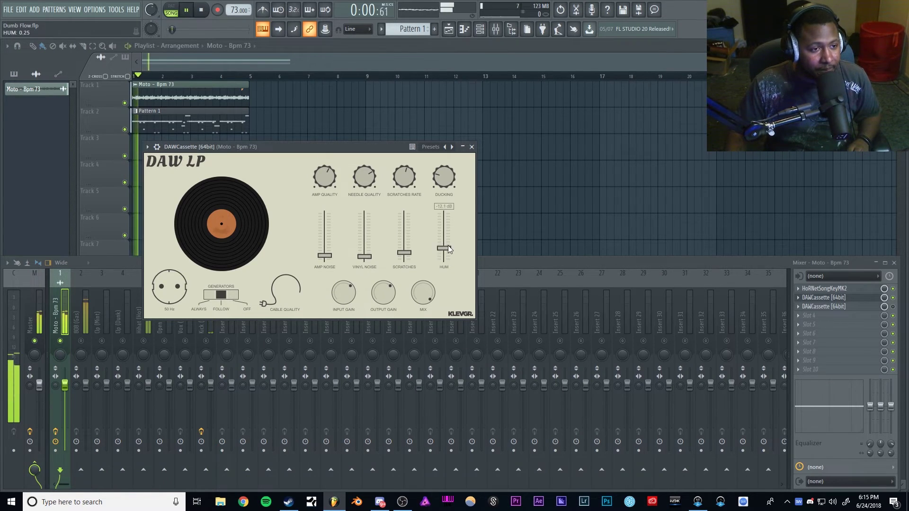
left_click(180, 294)
left_click(181, 293)
left_click(181, 293)
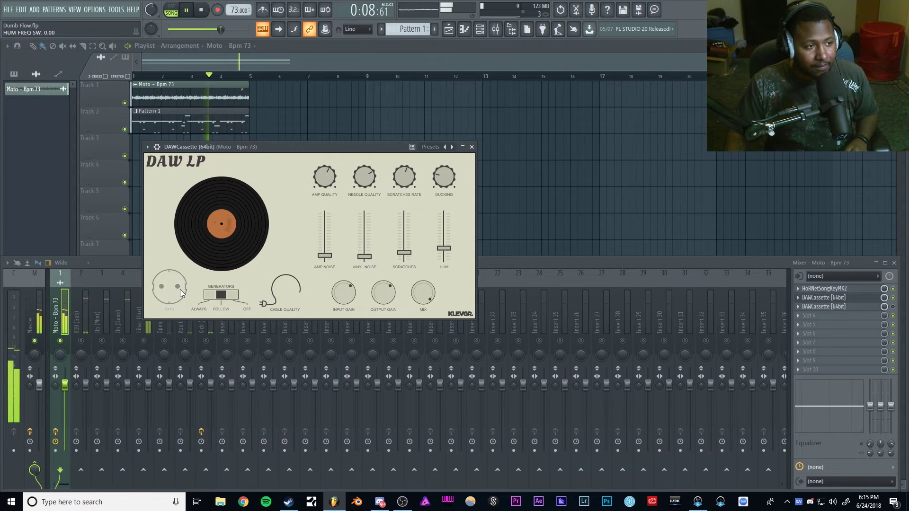
left_click(180, 289)
key("space")
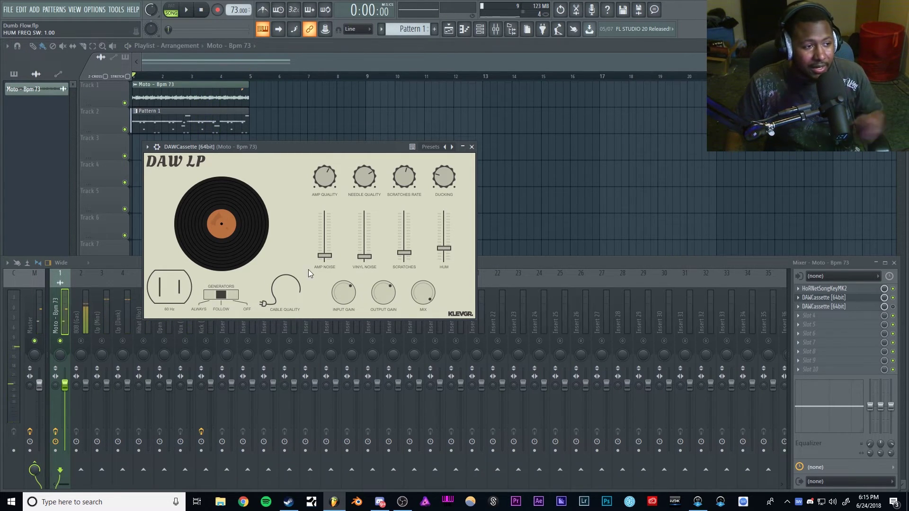
- Compare the 50 Hz and 60 Hz hum again at a hum level of 0.21, ending on 50 Hz with the hum near minimum
mouse_move(450, 249)
left_mouse_down()
mouse_move(450, 266)
mouse_move(445, 253)
left_mouse_up()
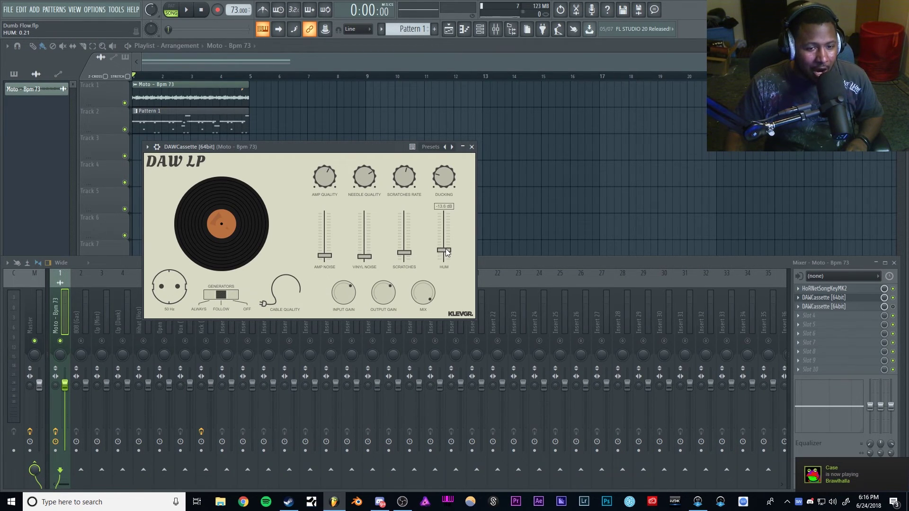
key("space")
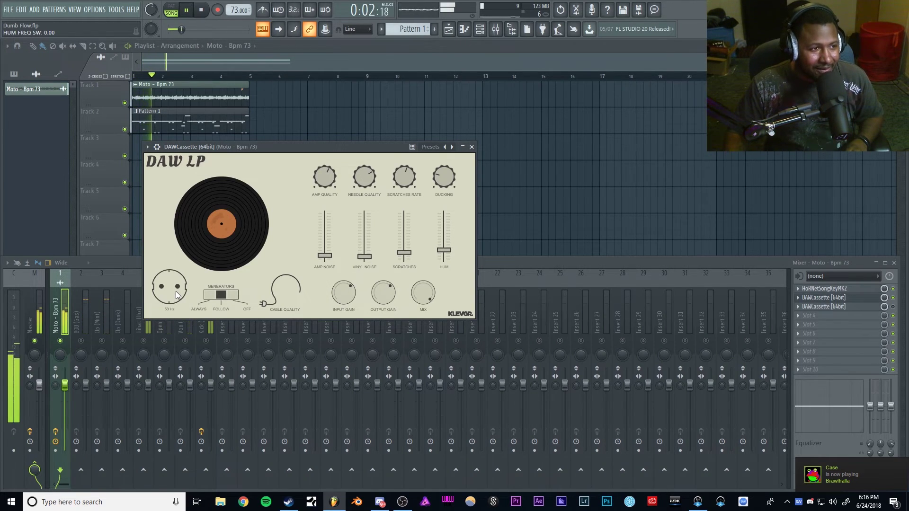
left_click(177, 296)
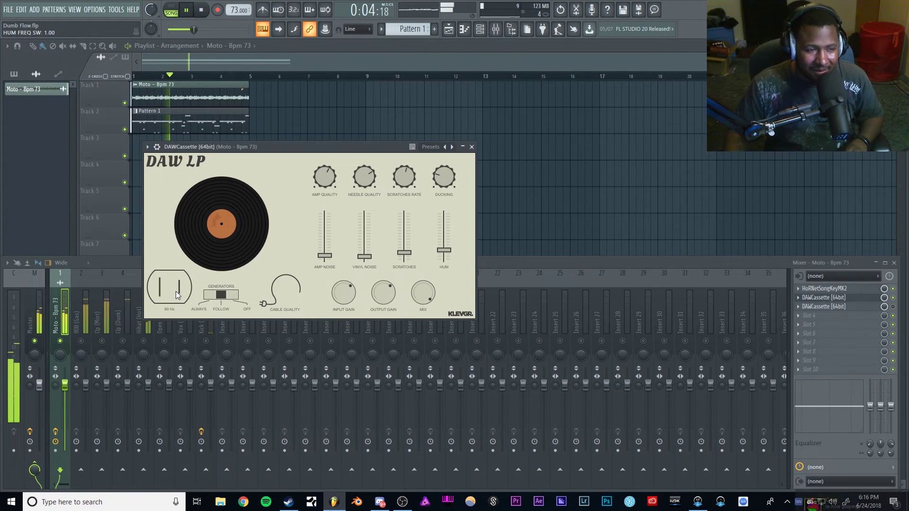
key("space")
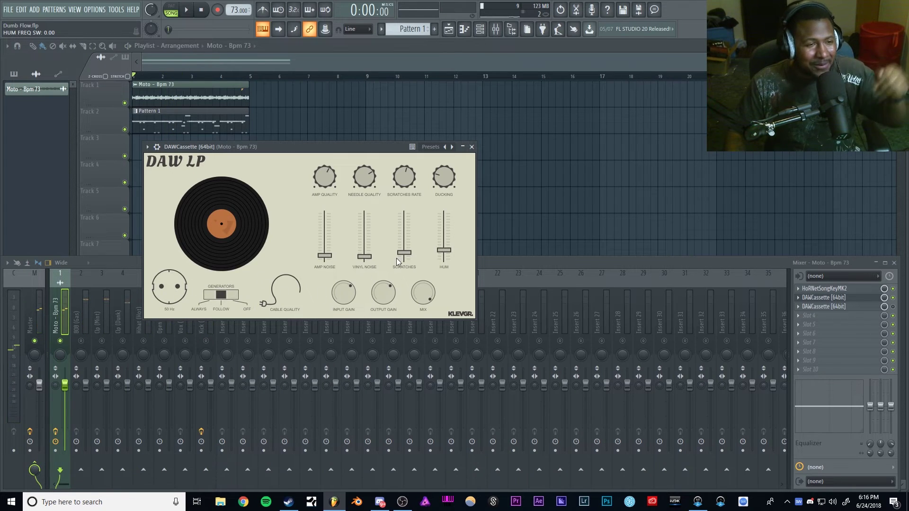
left_click_drag(444, 250, 443, 262)
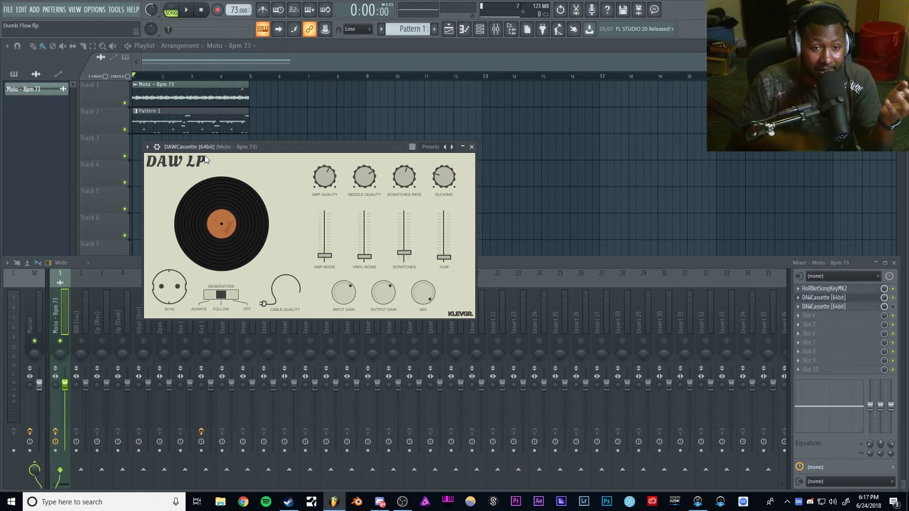
- Load iZotope Vinyl into effect slot 4 of the sample's mixer track and arrange its window side by side with DAW LP
left_click(867, 316)
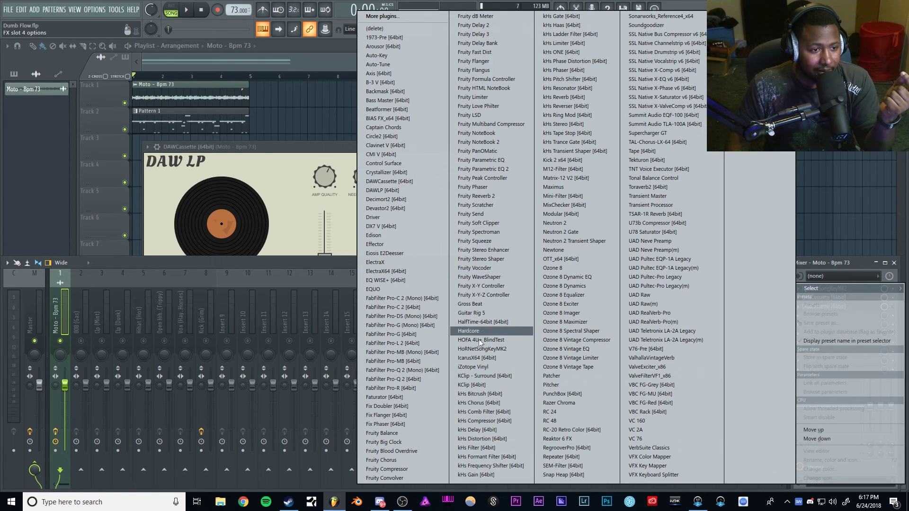
left_click(480, 367)
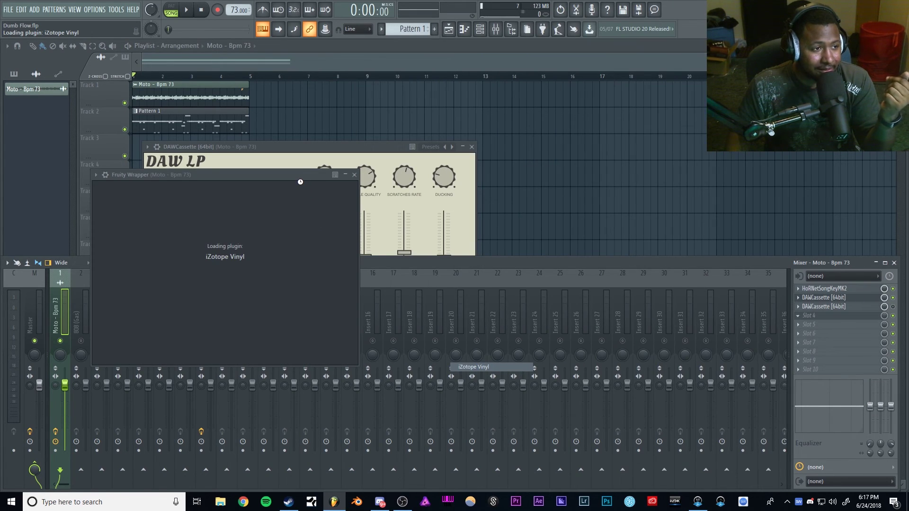
left_click_drag(294, 177, 299, 212)
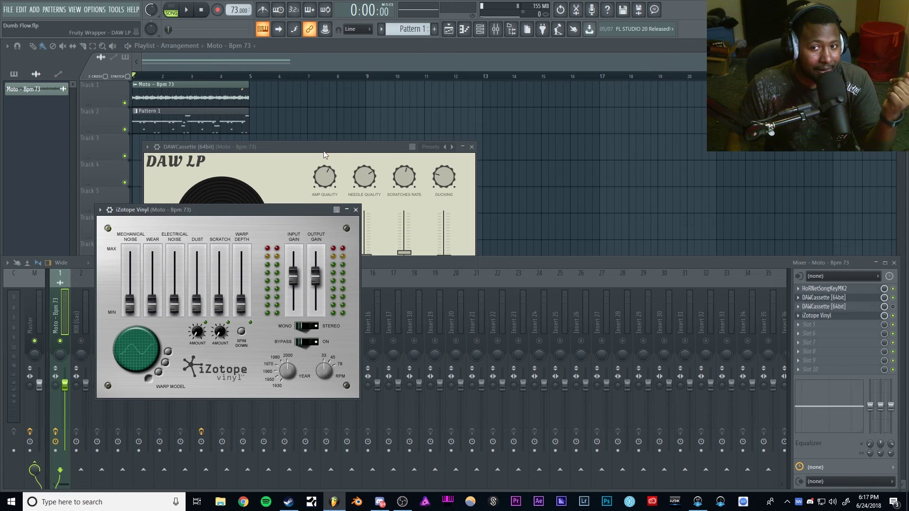
left_click(329, 152)
left_click_drag(330, 152, 566, 169)
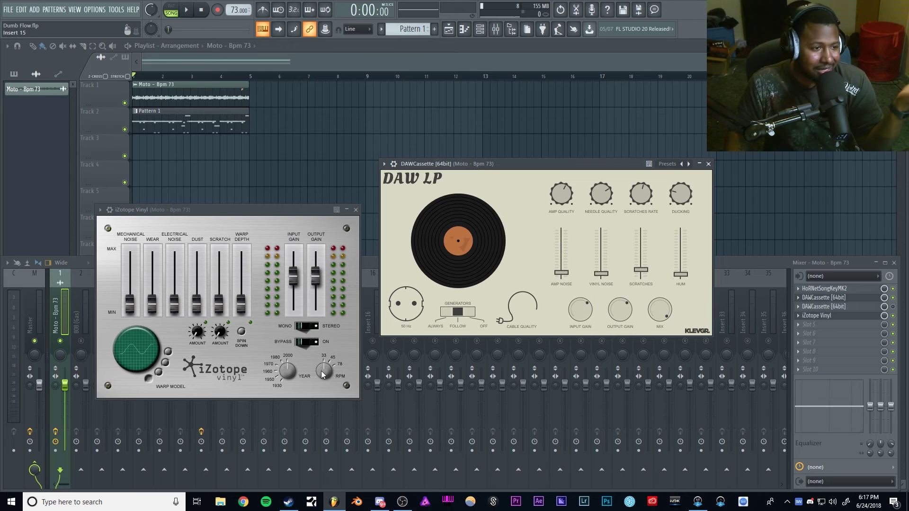
- Close the iZotope Vinyl window, open DAWCassette from effect slot 3, and arrange it side by side with DAW LP
left_click(356, 209)
left_click_drag(475, 169, 265, 149)
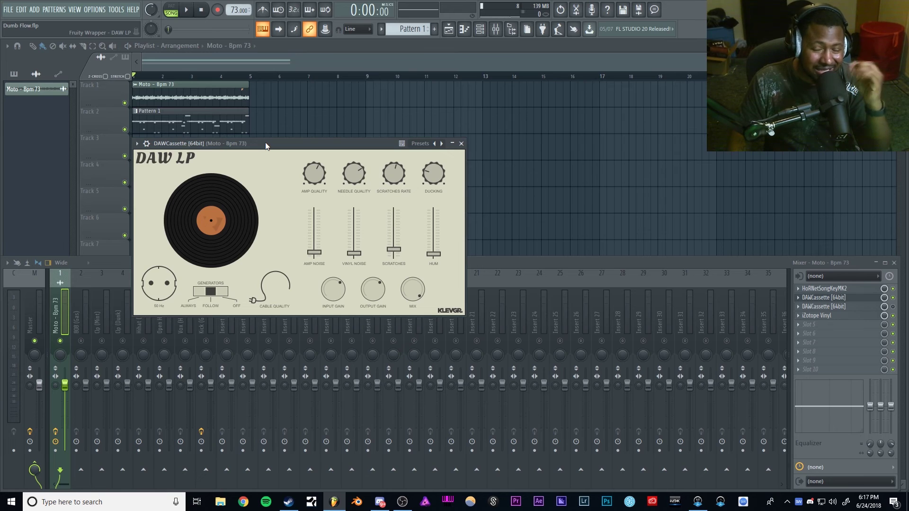
left_click(876, 311)
left_click(877, 308)
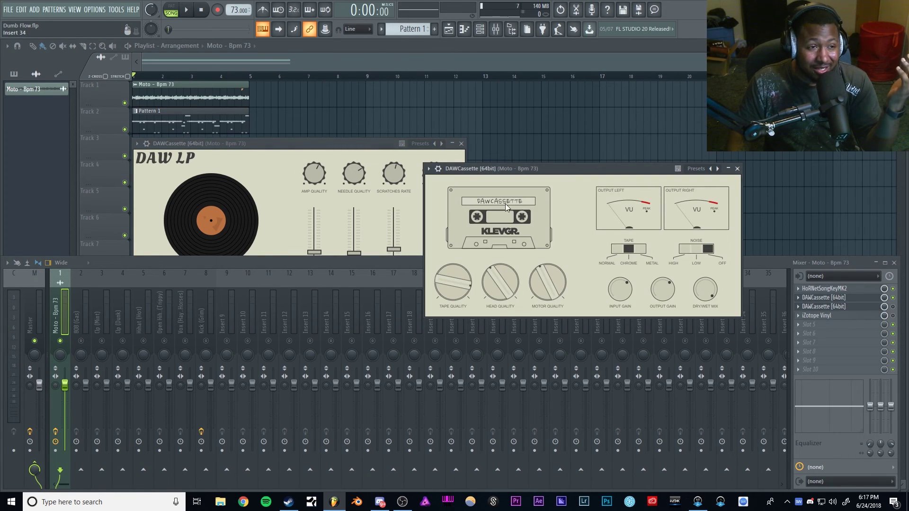
left_click(414, 165)
left_click_drag(360, 137, 327, 145)
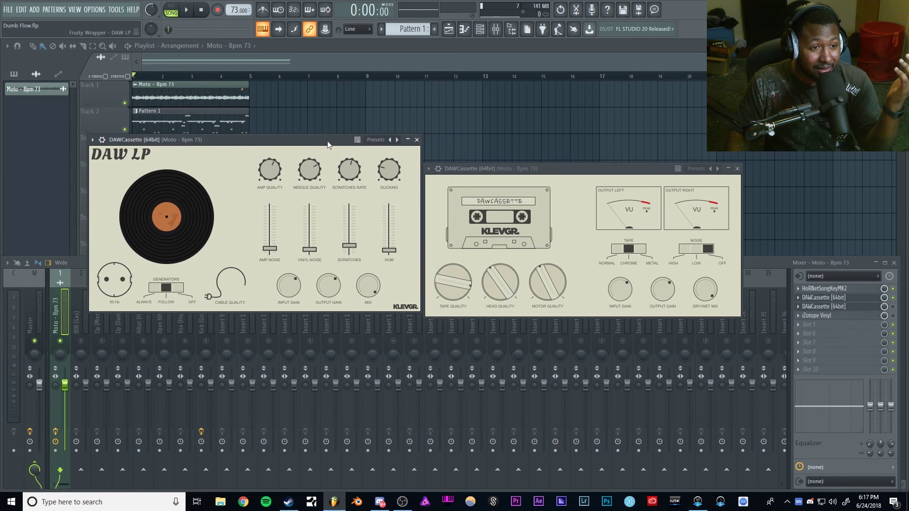
left_click(479, 168)
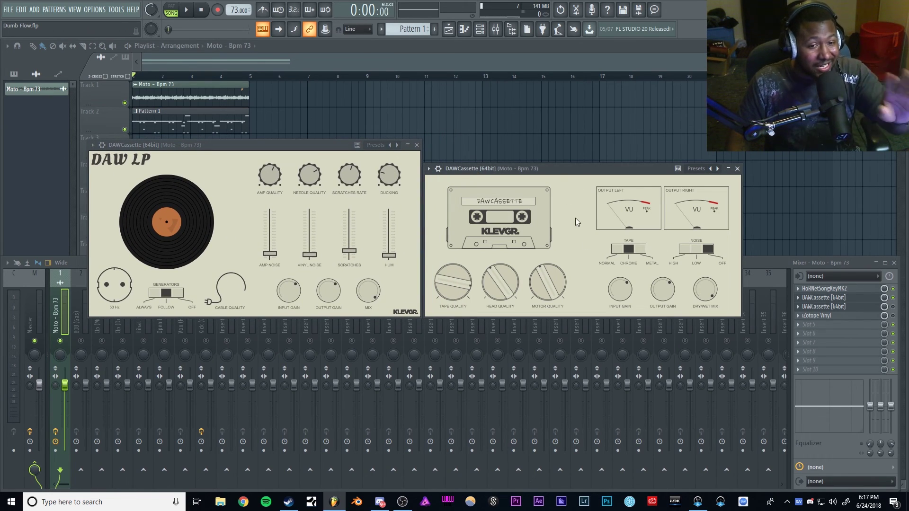
- Enable DAWCassette in effect slot 3 and play the song, comparing the sample track with its effects bypassed and active
left_click(897, 307)
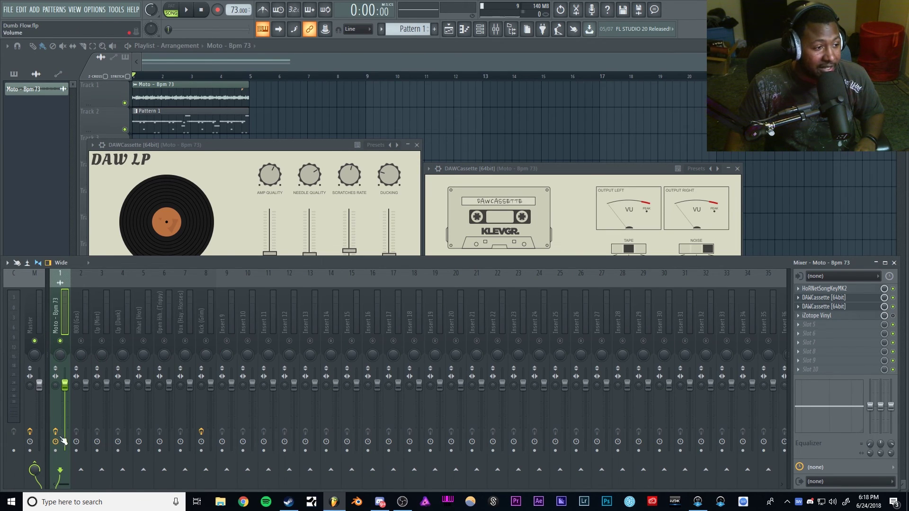
key("space")
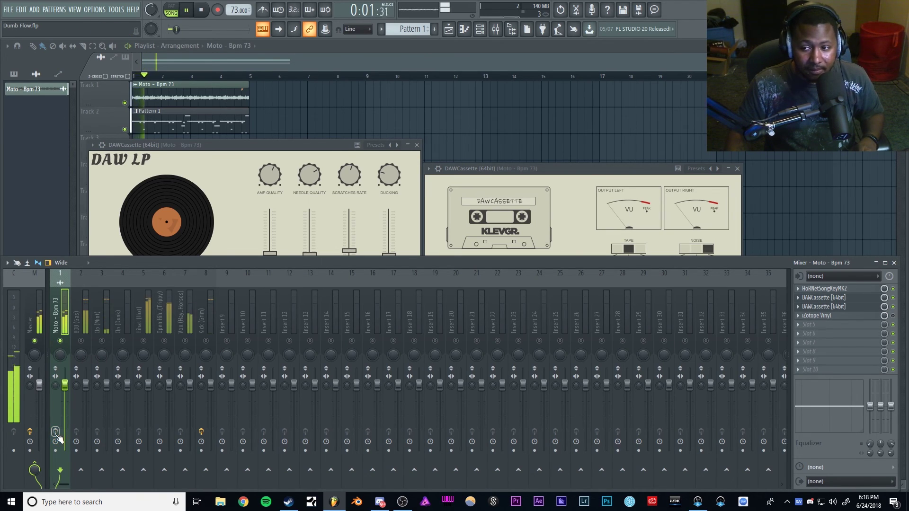
left_click(55, 433)
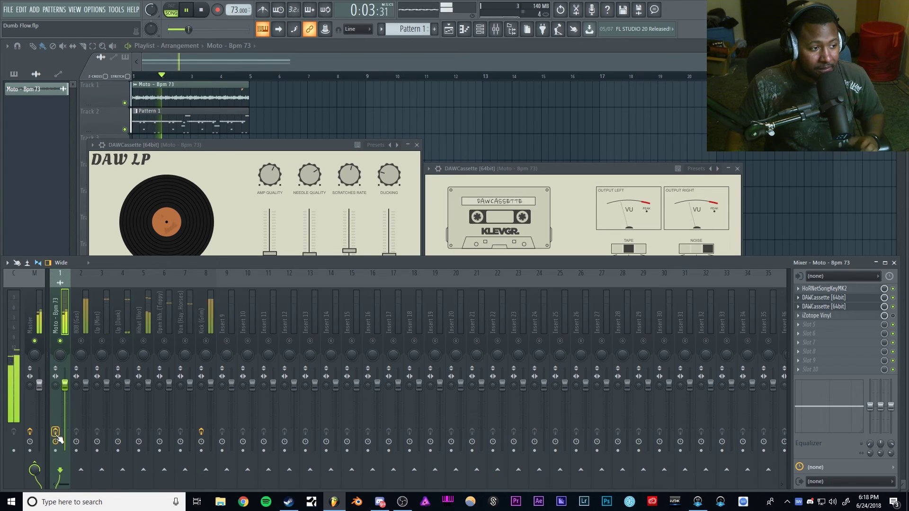
- Raise DAWCassette's head quality to about 45% during playback, stop the song, and bring DAW LP back to the front
left_click(489, 173)
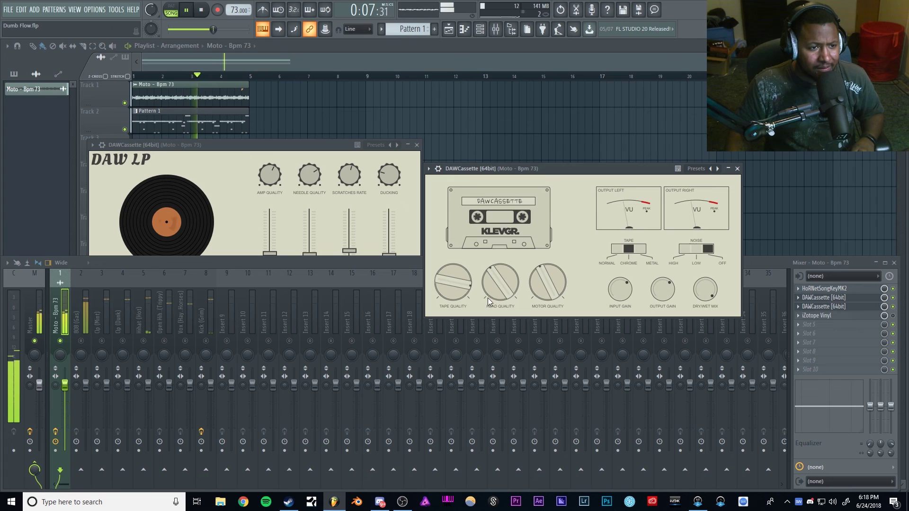
left_click_drag(492, 291, 493, 280)
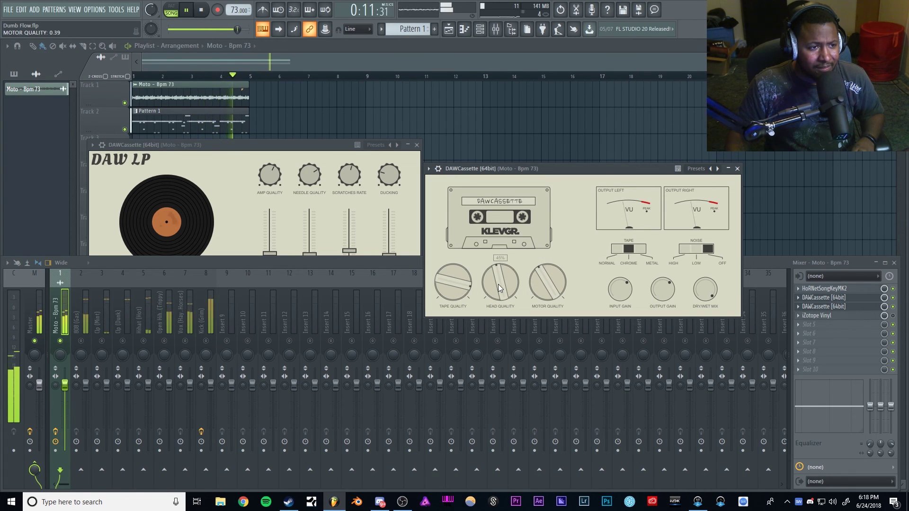
key("space")
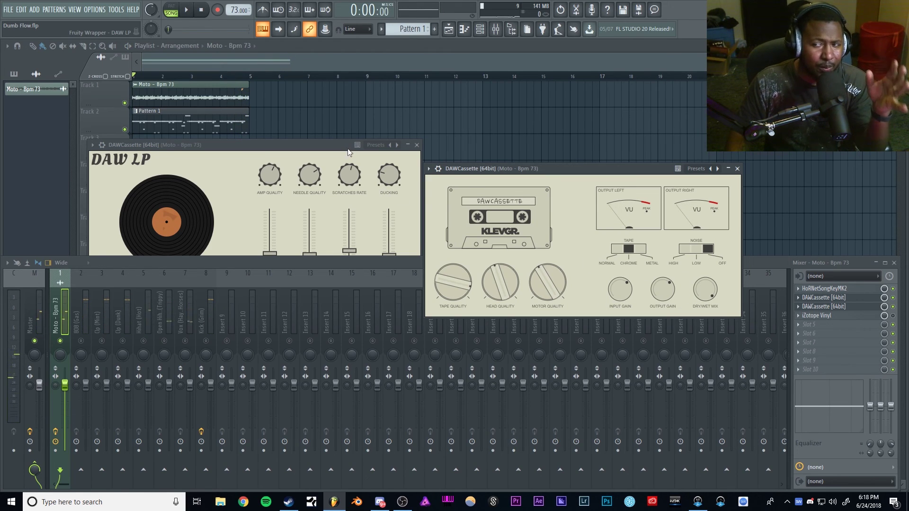
left_click(300, 152)
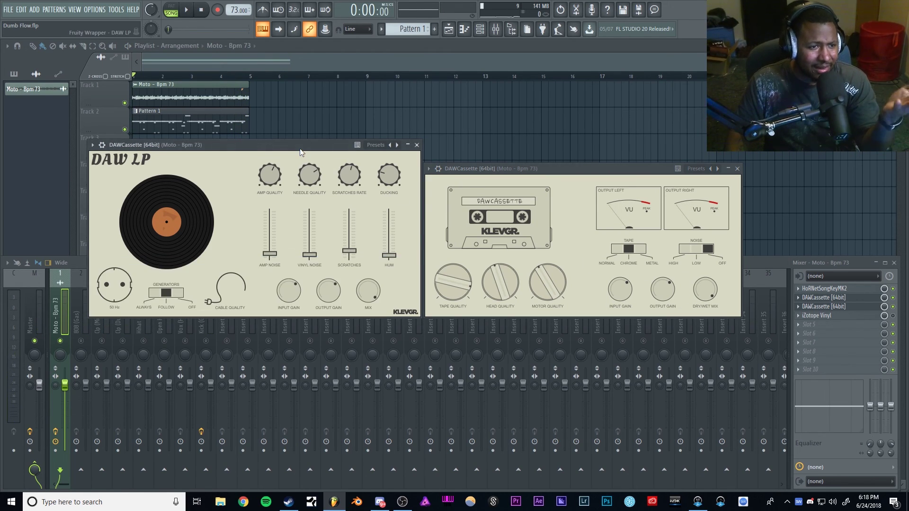